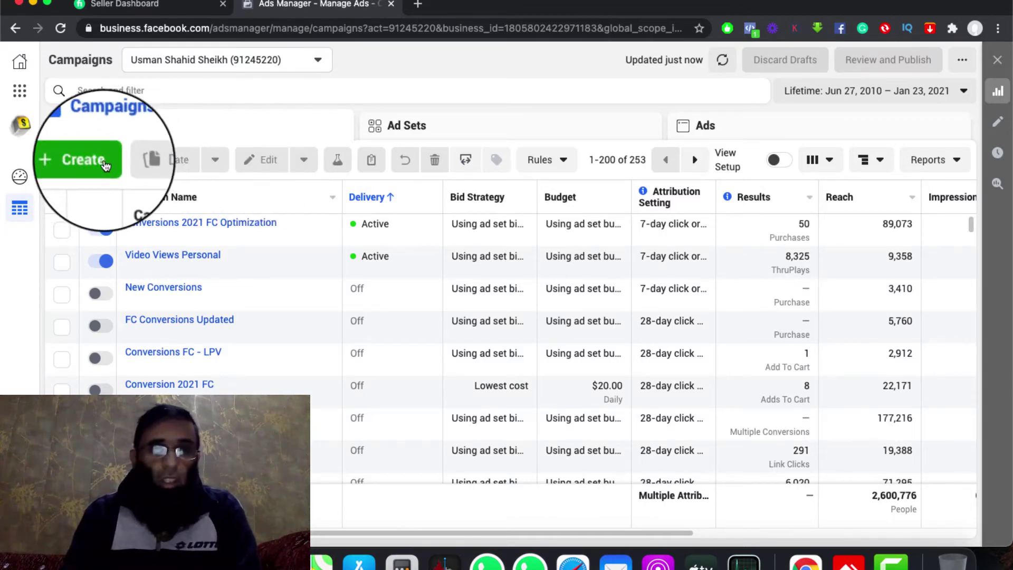
Step: Create a new auction campaign with the Catalog sales objective, using the FlyCart - OpenCart catalog
left_click(89, 158)
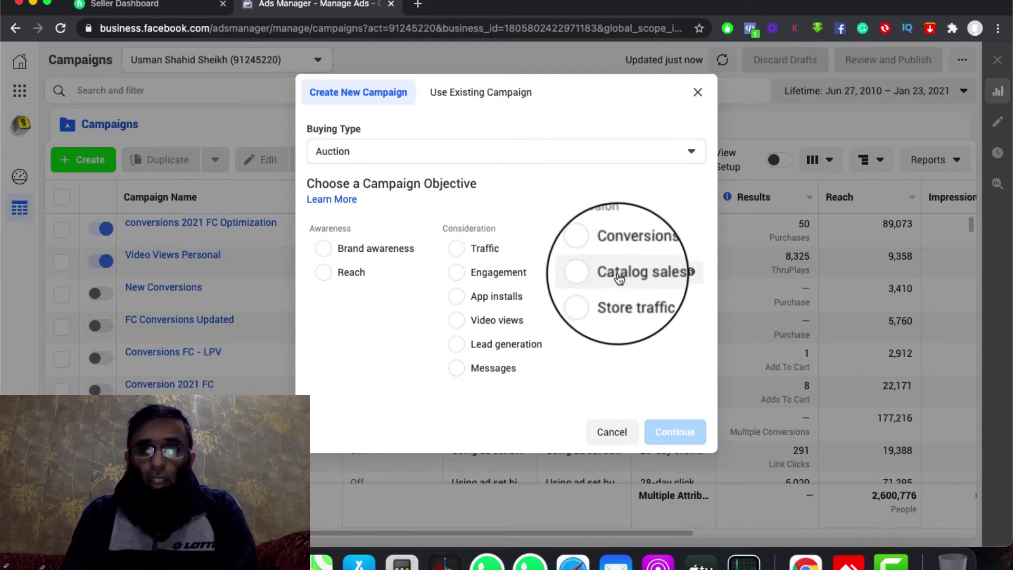
left_click(596, 273)
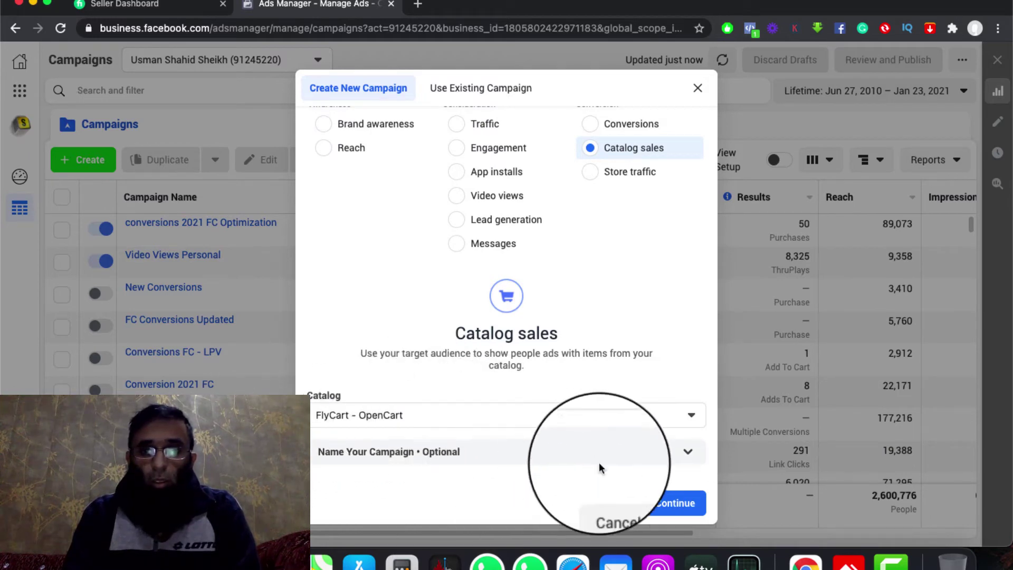
left_click(702, 508)
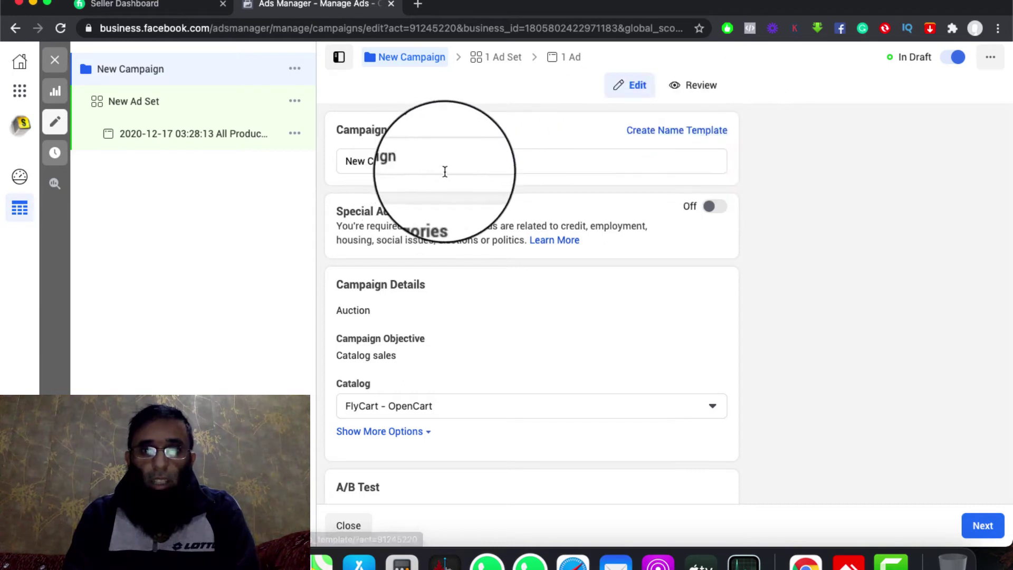
Step: Choose FlyCart - OpenCart as the catalog in the campaign details and continue to the ad set setup
scroll(448, 264, "down", 2)
scroll(449, 264, "down", 2)
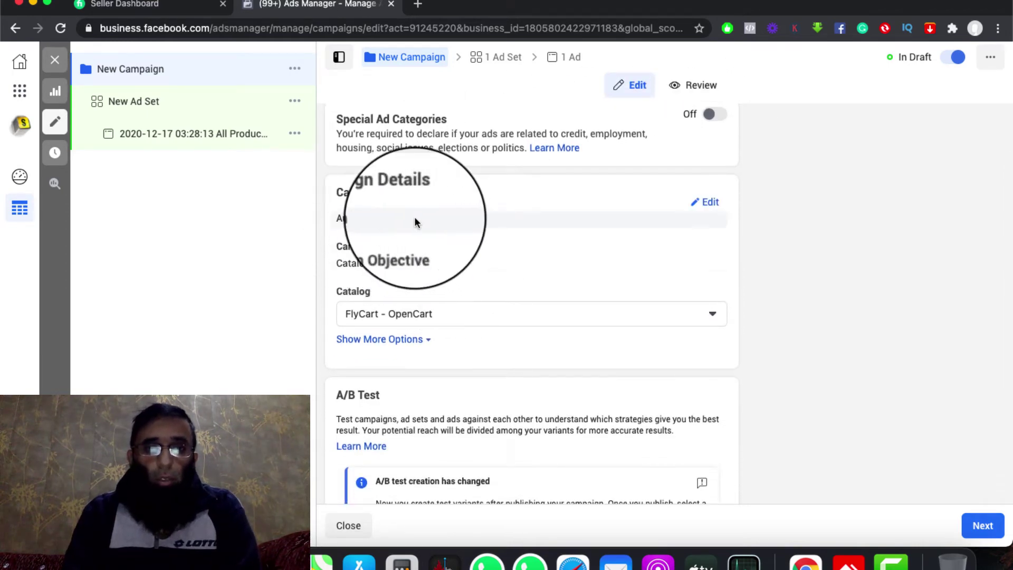
scroll(467, 287, "down", 3)
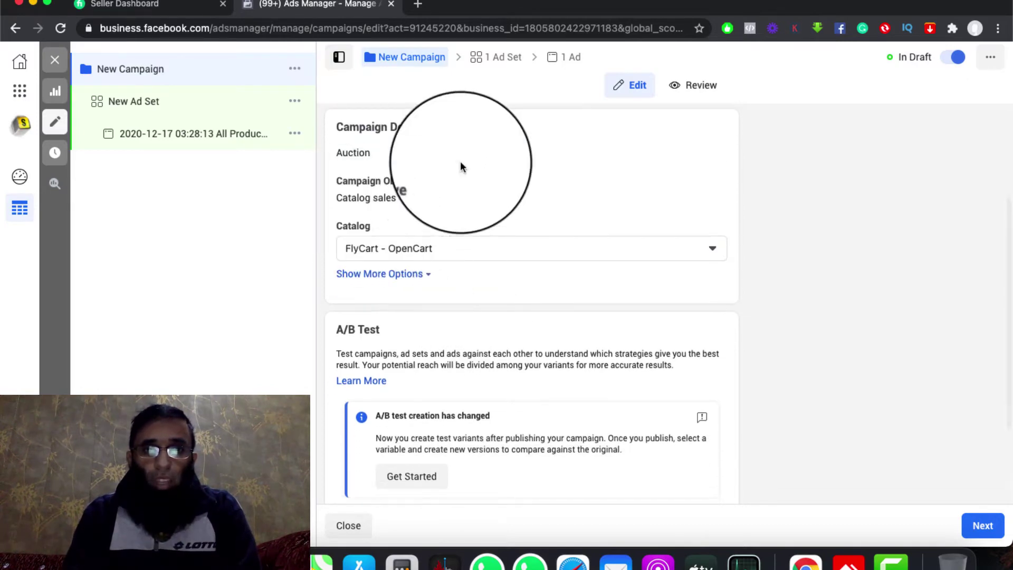
left_click(461, 252)
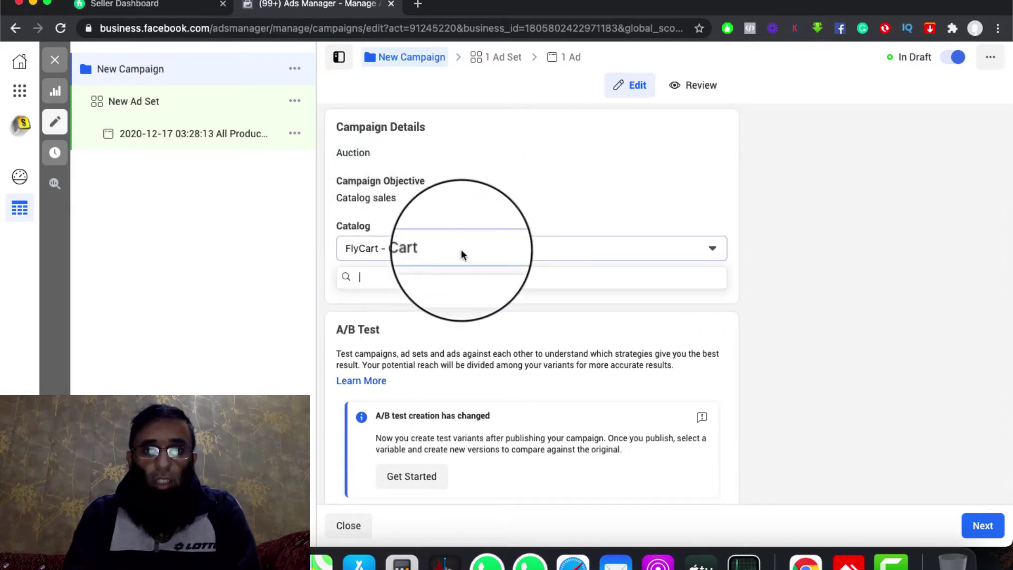
left_click(396, 309)
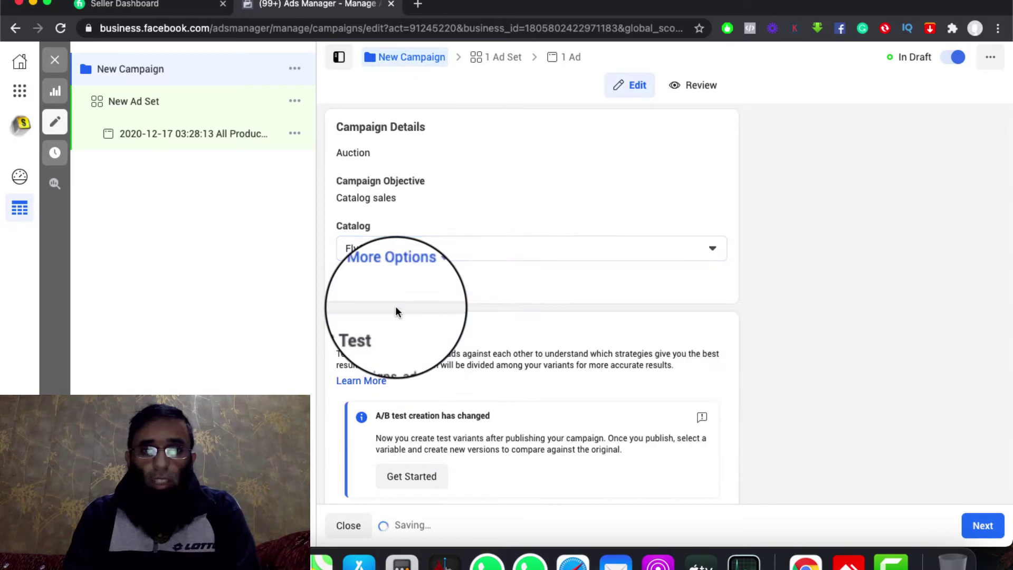
scroll(444, 338, "down", 3)
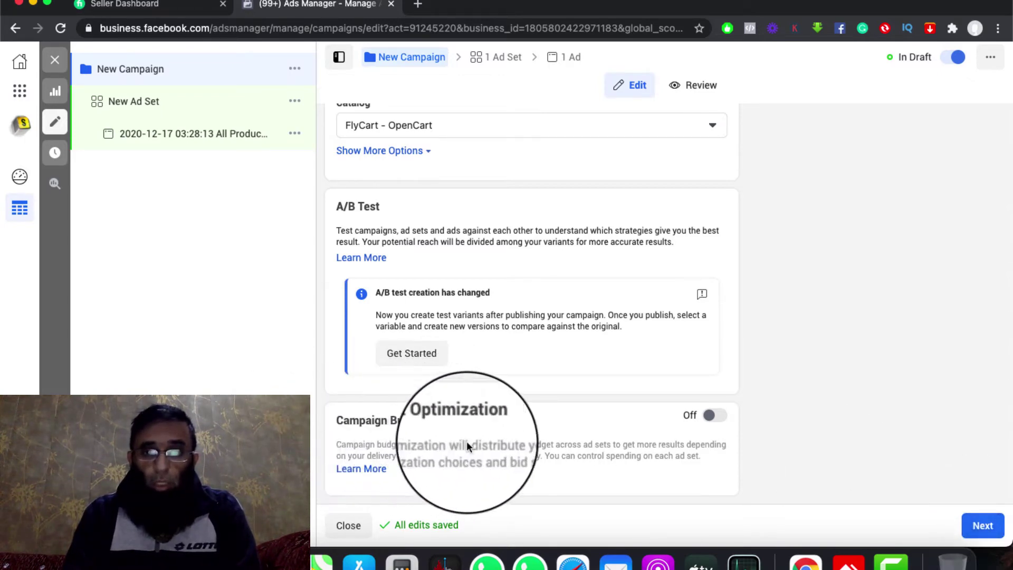
left_click(984, 527)
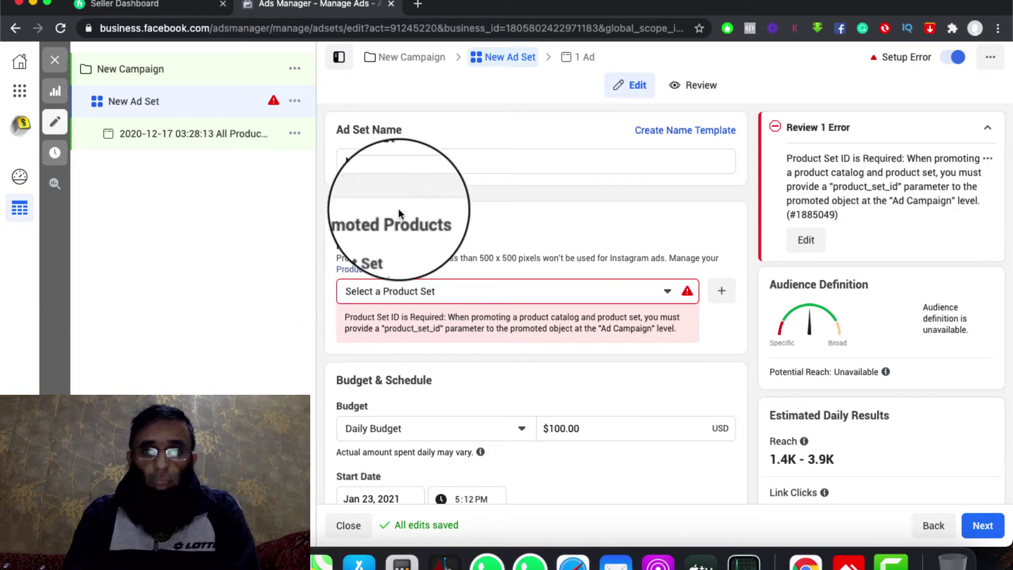
left_click(451, 290)
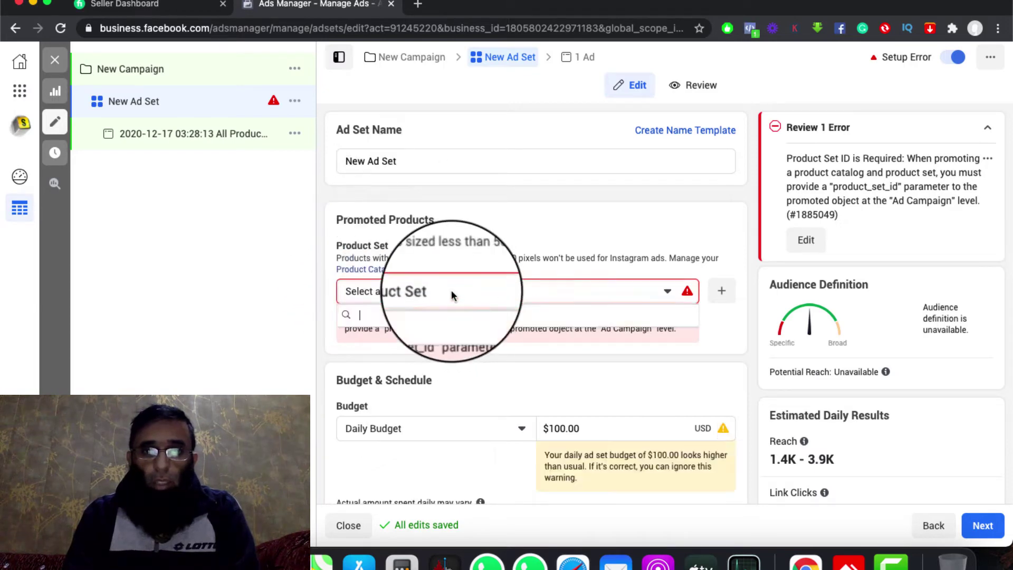
scroll(412, 431, "down", 3)
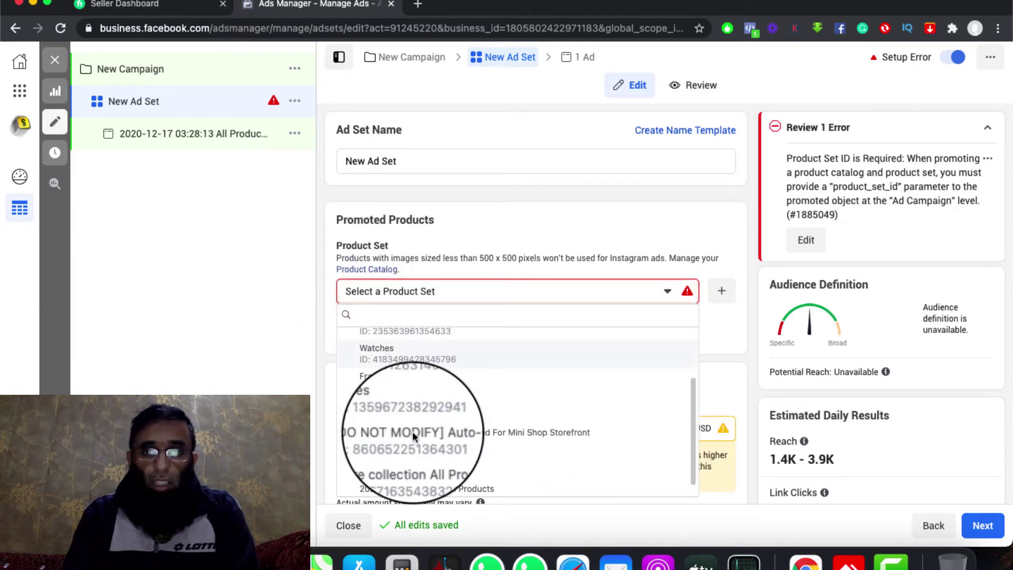
scroll(411, 351, "up", 2)
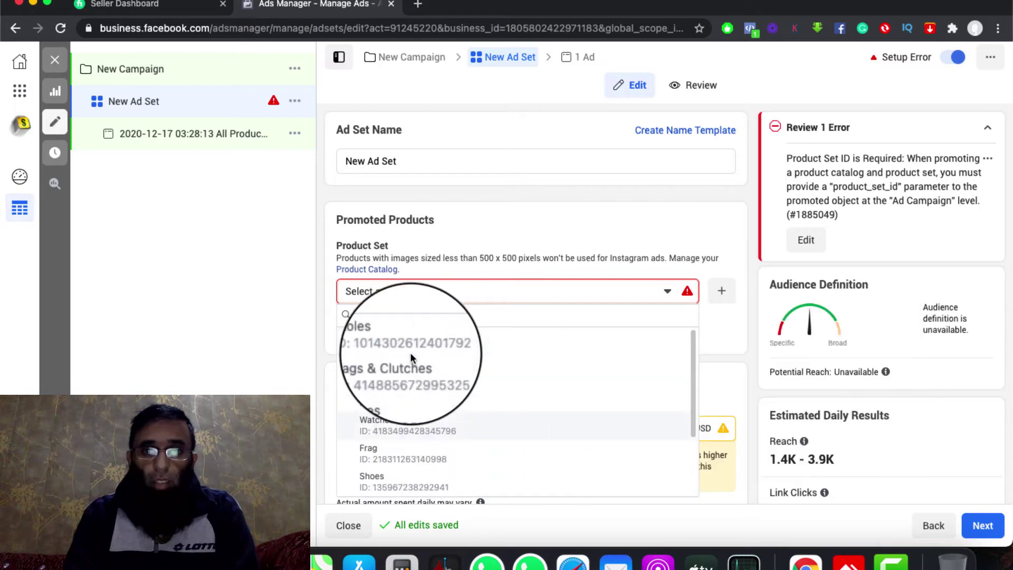
scroll(410, 352, "down", 2)
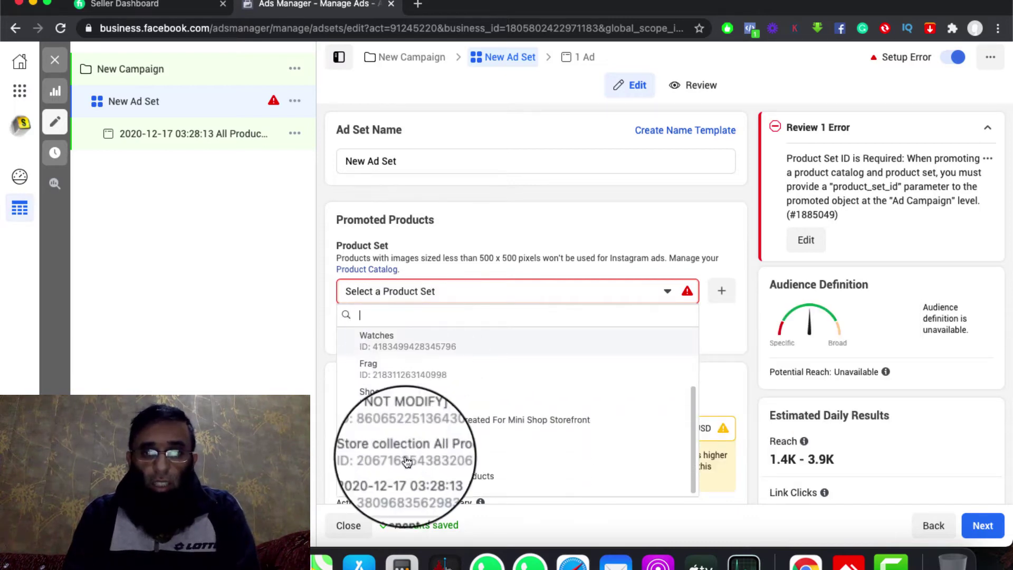
mouse_move(453, 483)
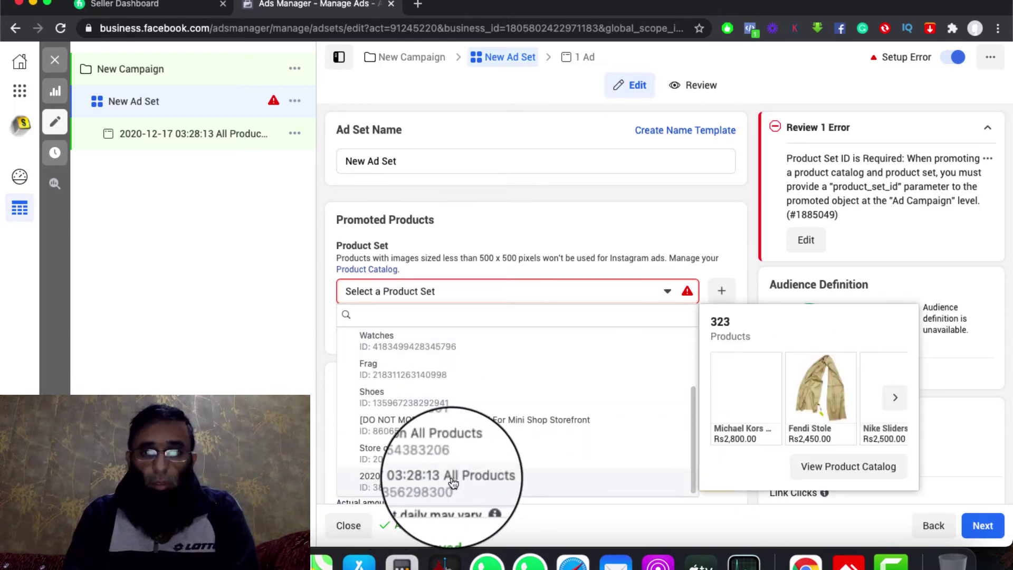
left_click(452, 478)
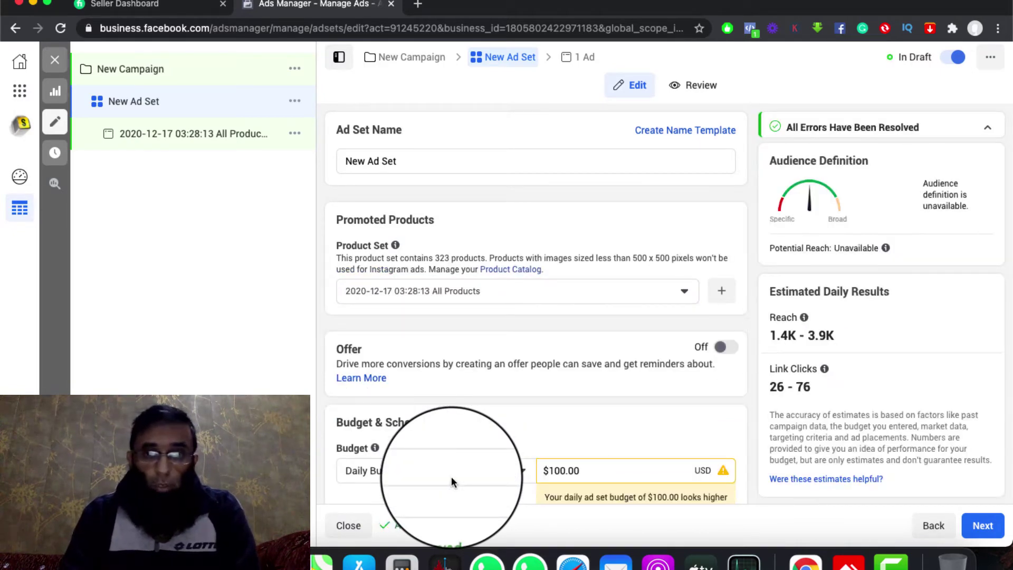
Step: Examine the ad set's offer option, daily budget, start date and optional end date
scroll(457, 364, "down", 1)
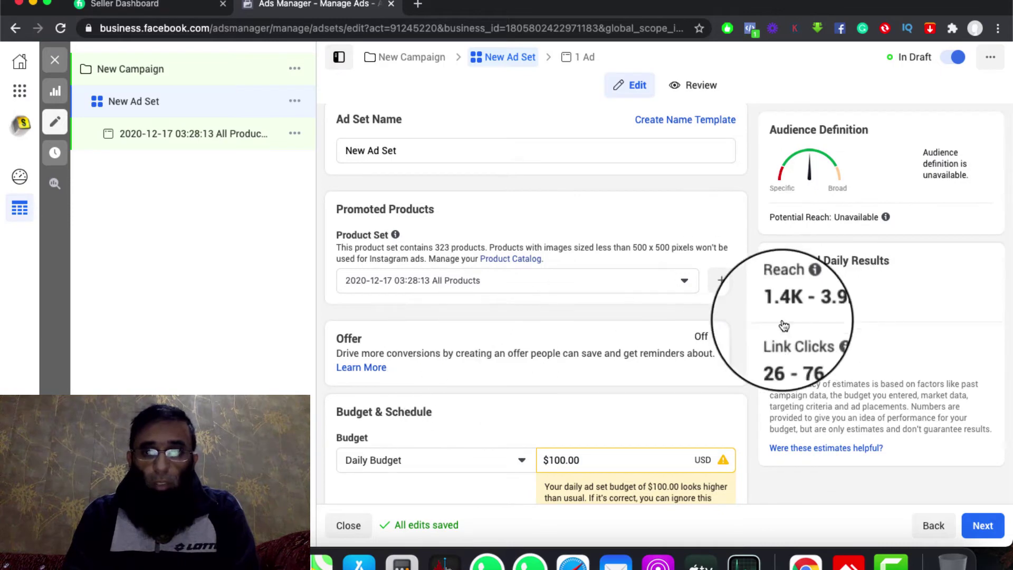
scroll(428, 366, "down", 4)
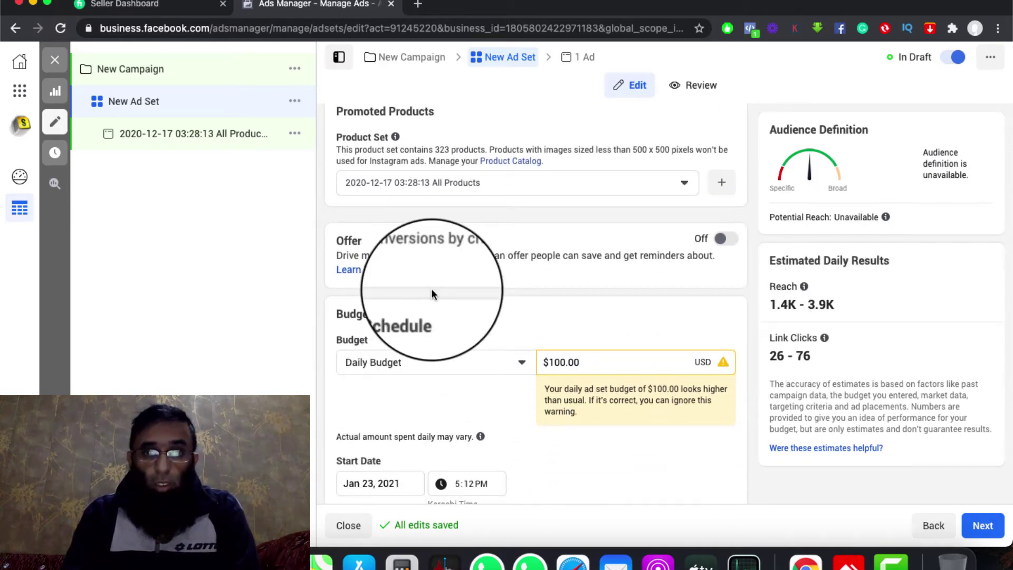
scroll(432, 290, "down", 1)
scroll(432, 295, "down", 1)
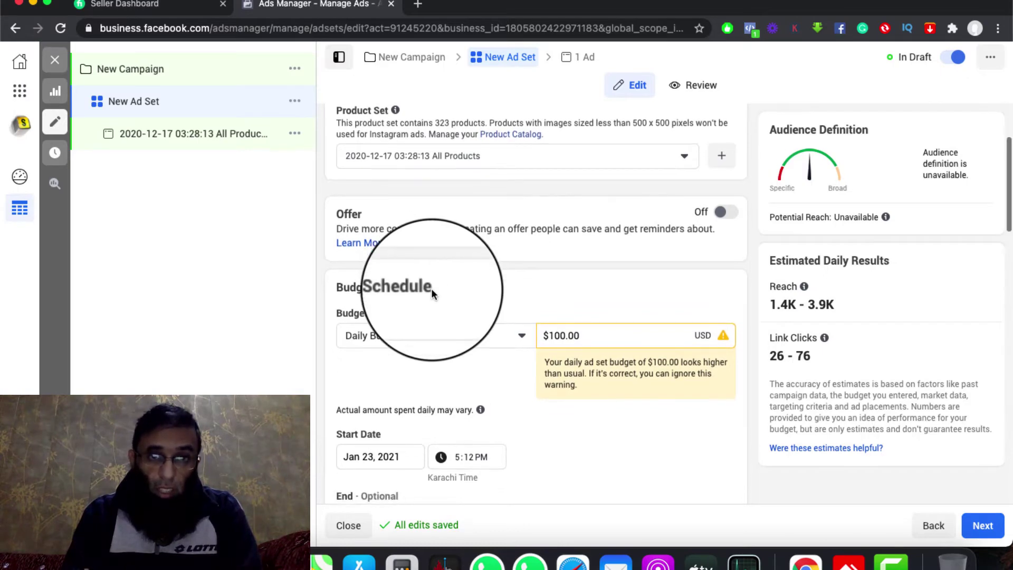
scroll(432, 294, "up", 1)
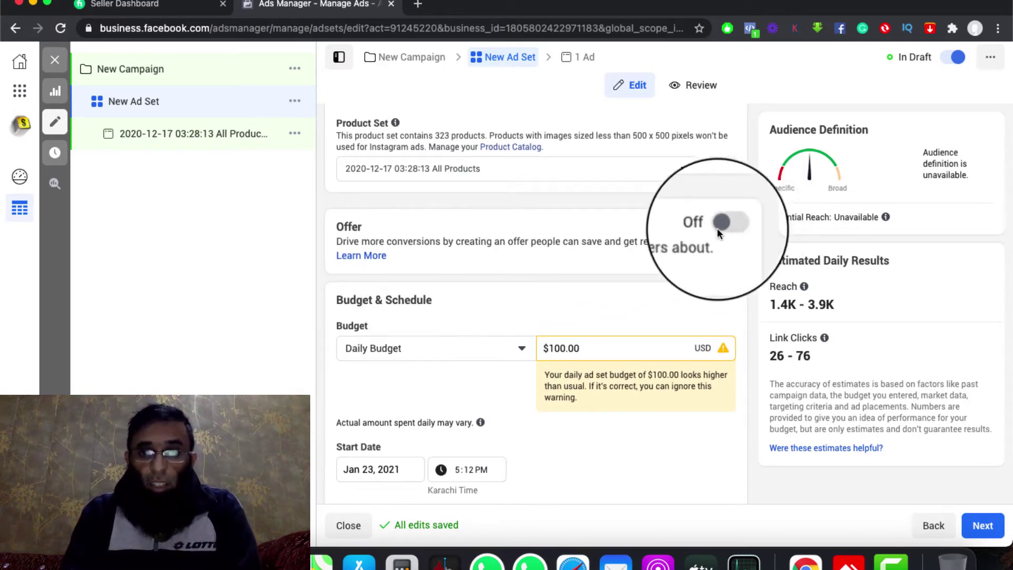
scroll(529, 355, "down", 1)
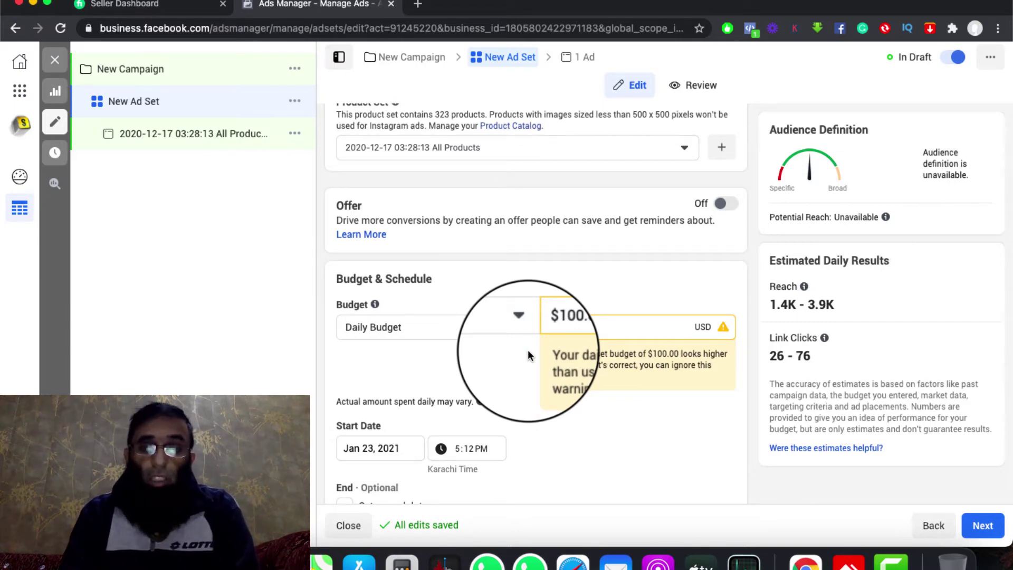
triple_click(592, 324)
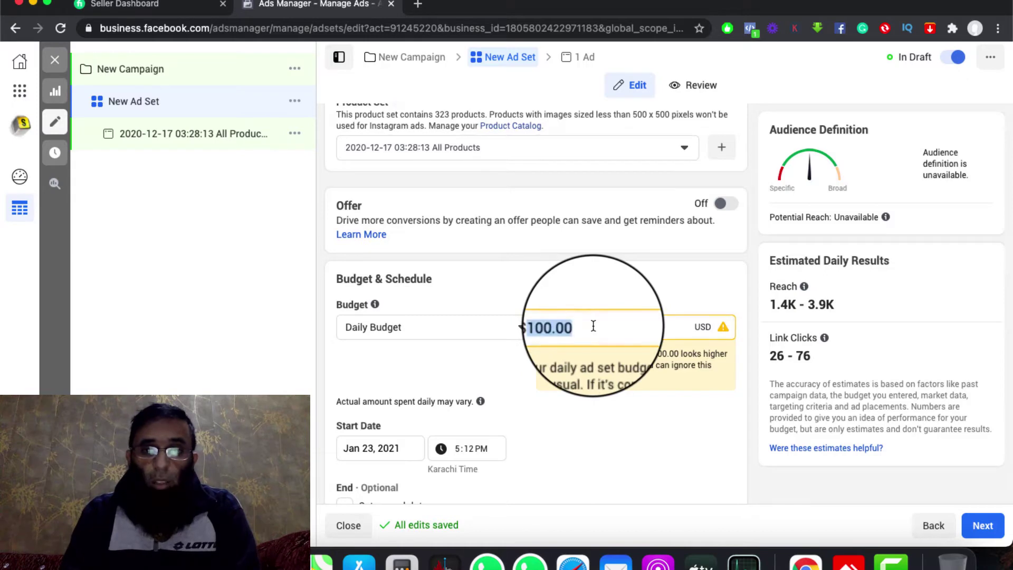
scroll(470, 381, "down", 3)
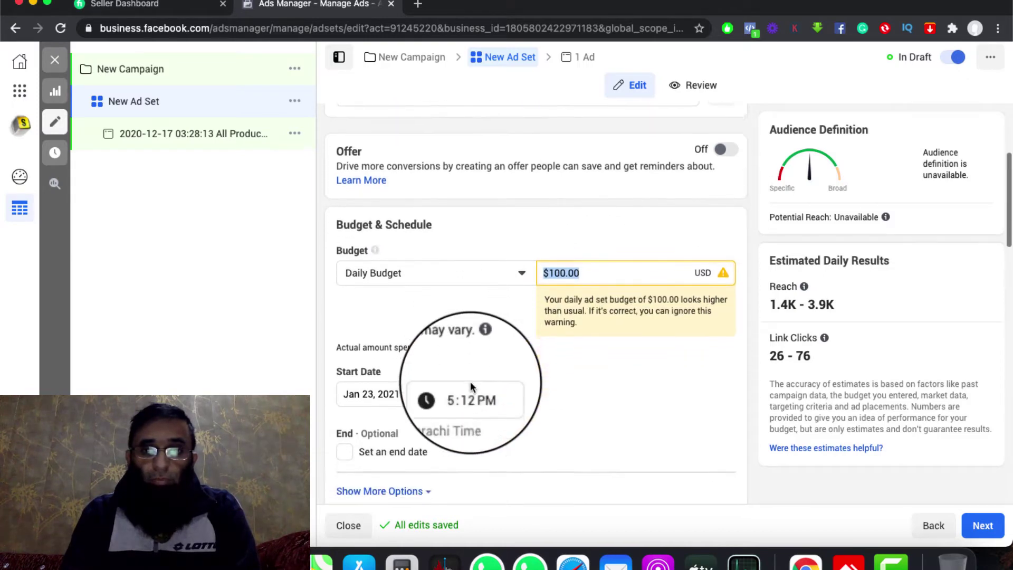
scroll(470, 381, "down", 2)
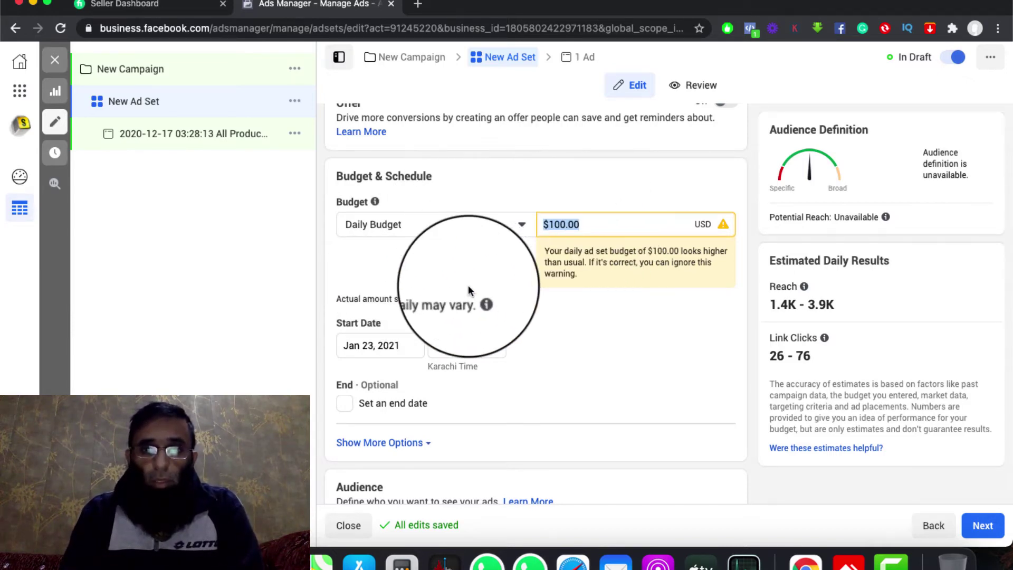
Step: Try the audience option that finds prospective customers and look through its location, age, gender and detailed targeting settings
scroll(467, 288, "down", 3)
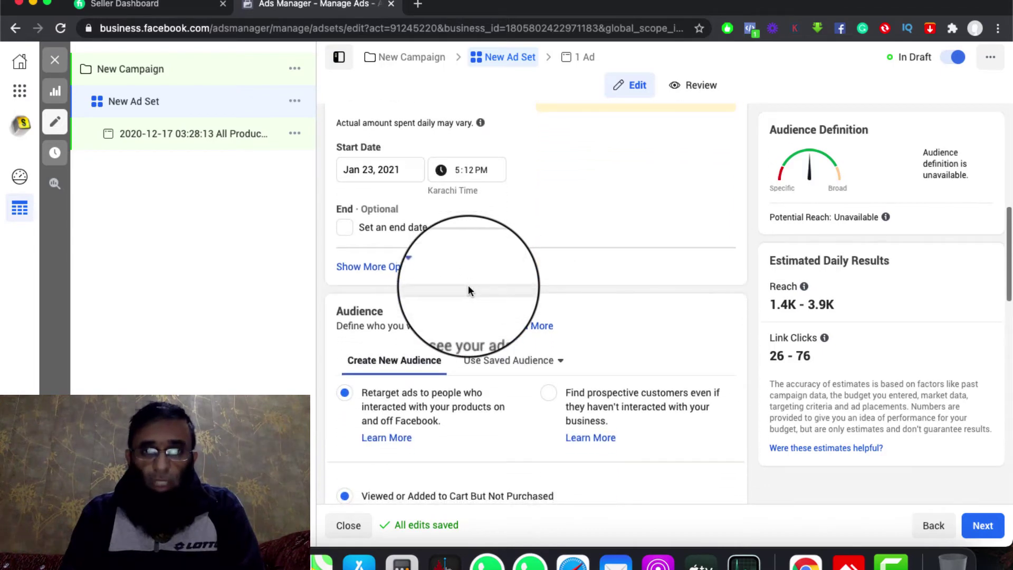
scroll(449, 282, "down", 3)
scroll(424, 286, "down", 1)
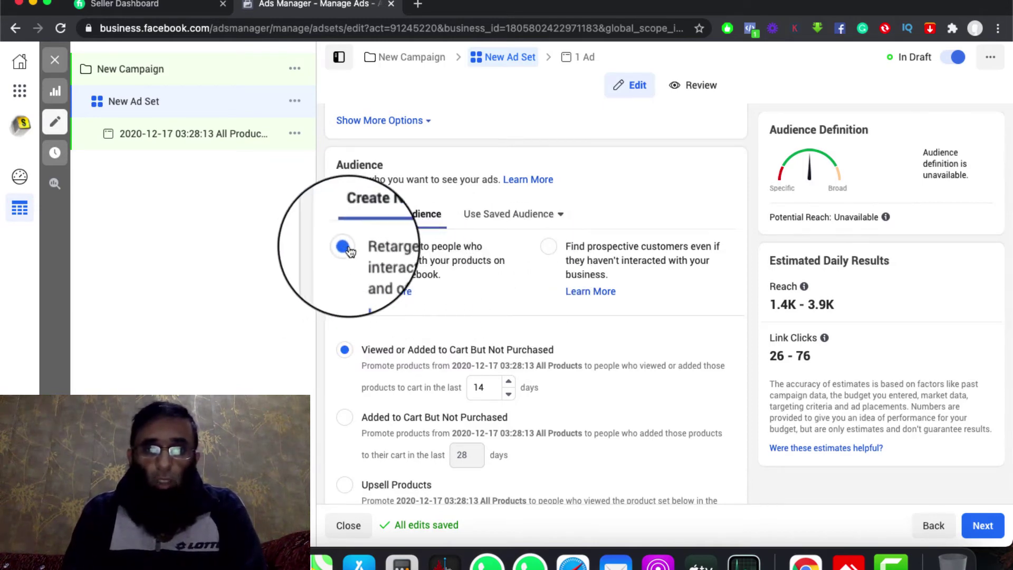
scroll(464, 306, "down", 1)
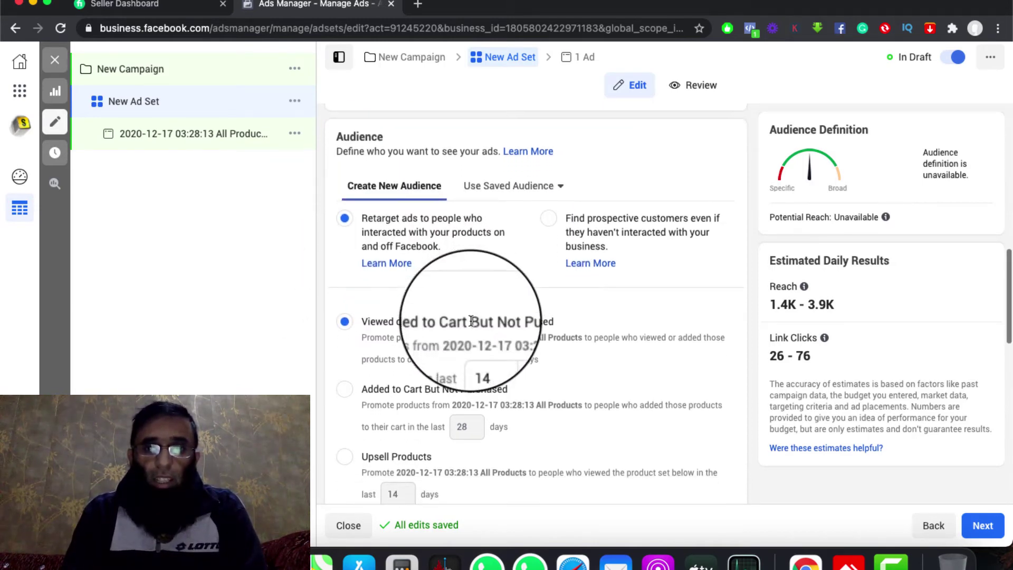
left_click(545, 220)
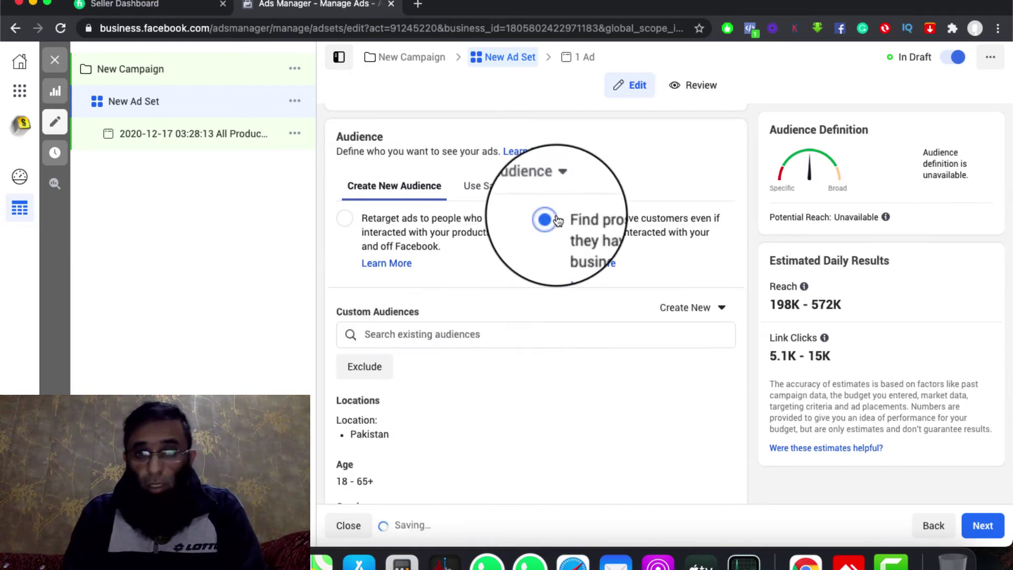
scroll(468, 404, "down", 6)
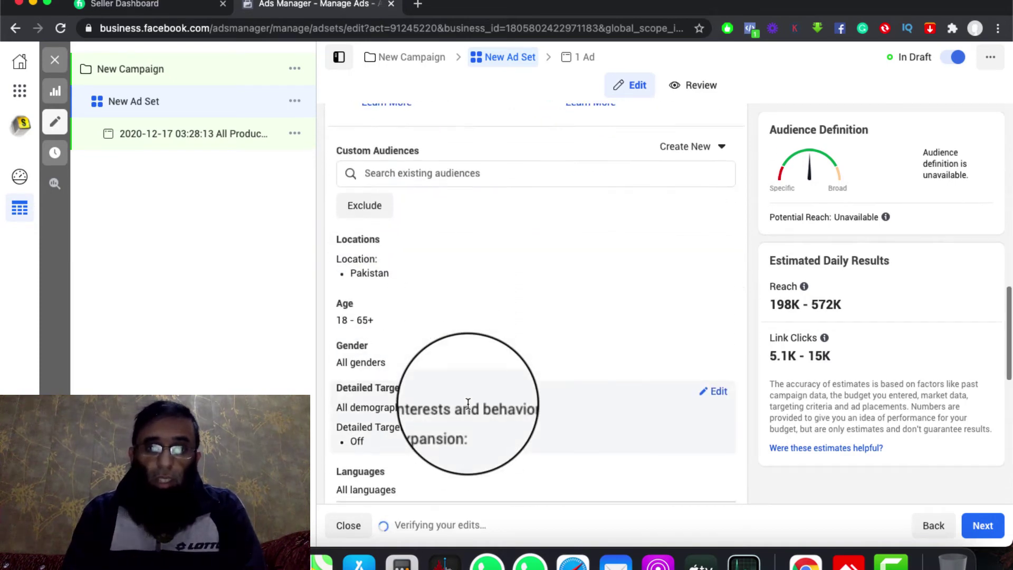
scroll(467, 403, "up", 4)
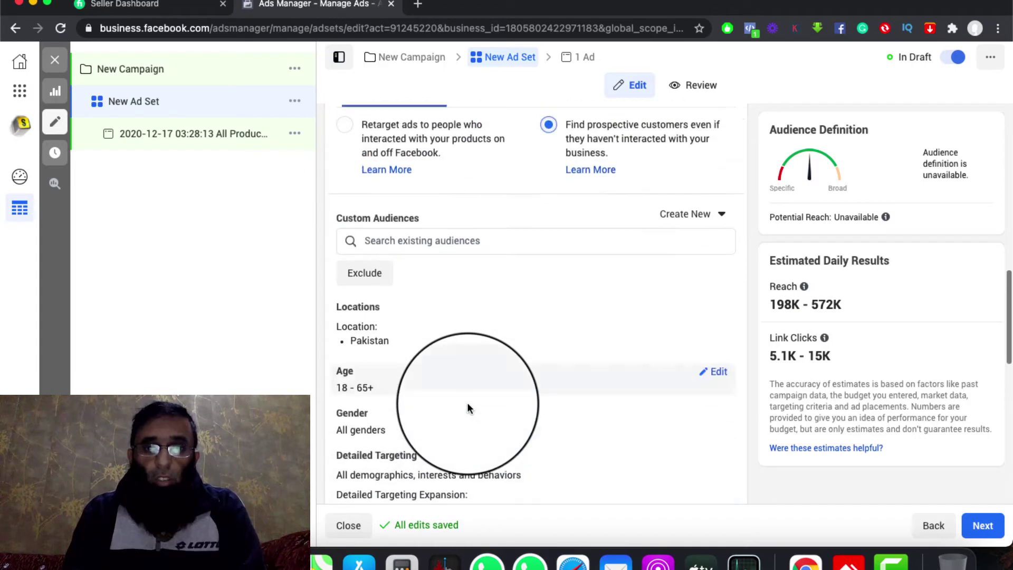
scroll(492, 356, "up", 2)
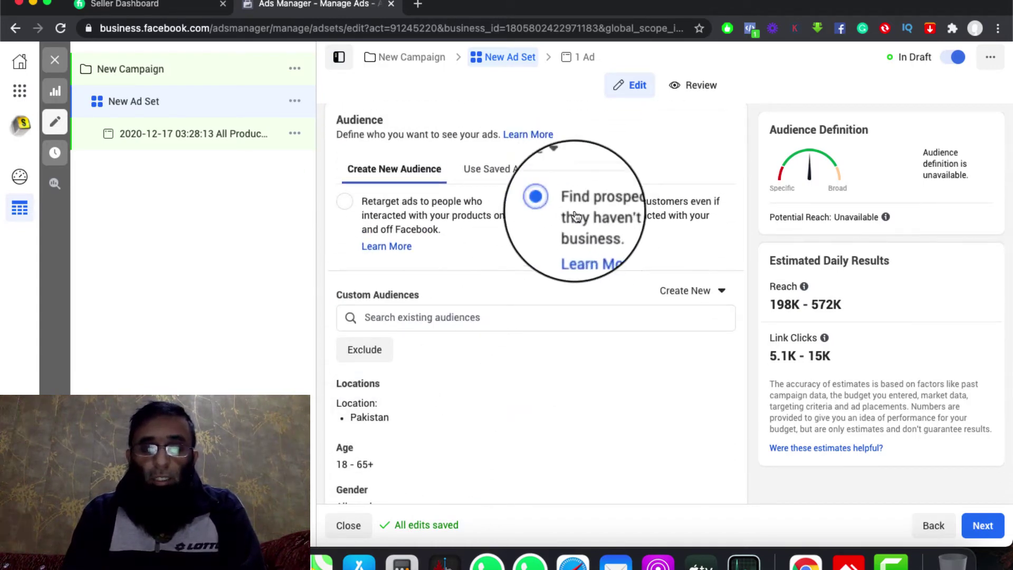
Step: Set the audience to retarget people who interacted with the products on and off Facebook, and review the retargeting options
left_click(344, 202)
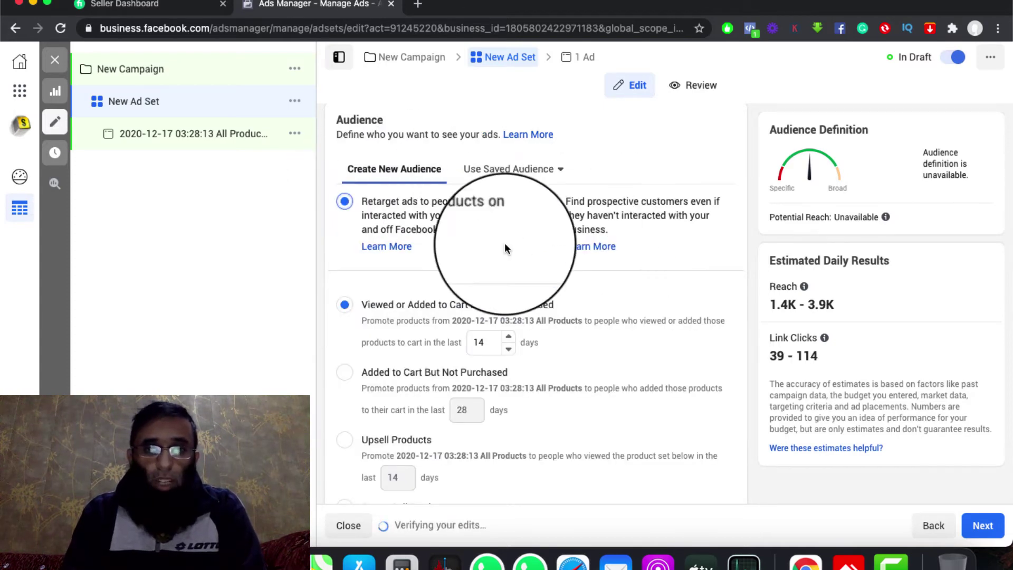
scroll(404, 332, "down", 1)
scroll(405, 331, "down", 1)
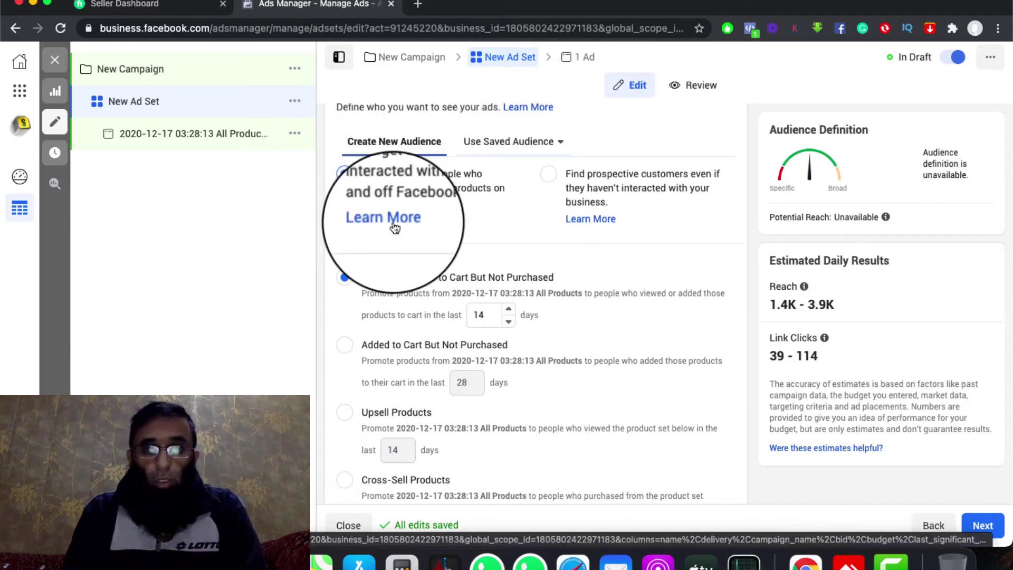
scroll(389, 280, "down", 1)
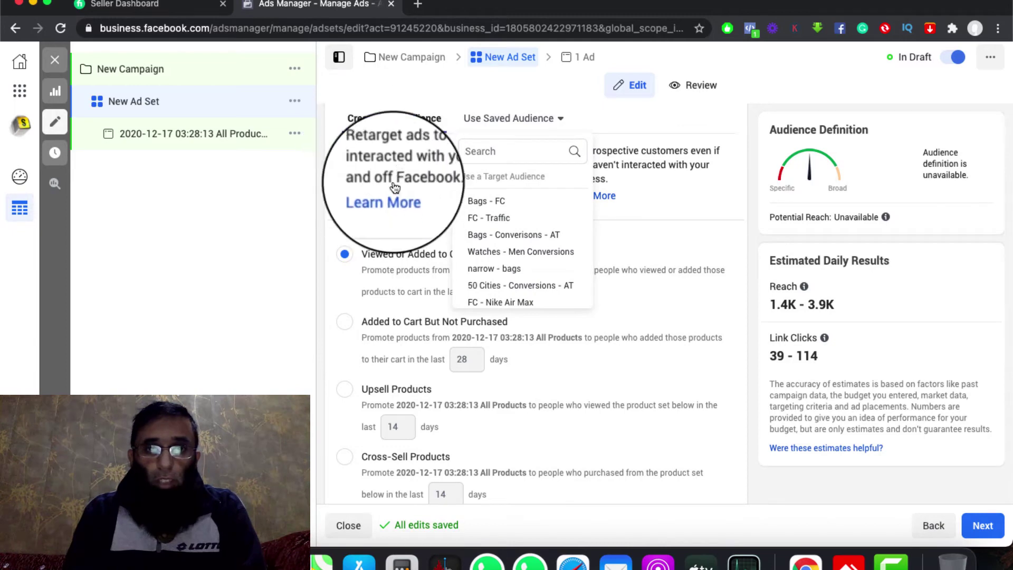
left_click(334, 189)
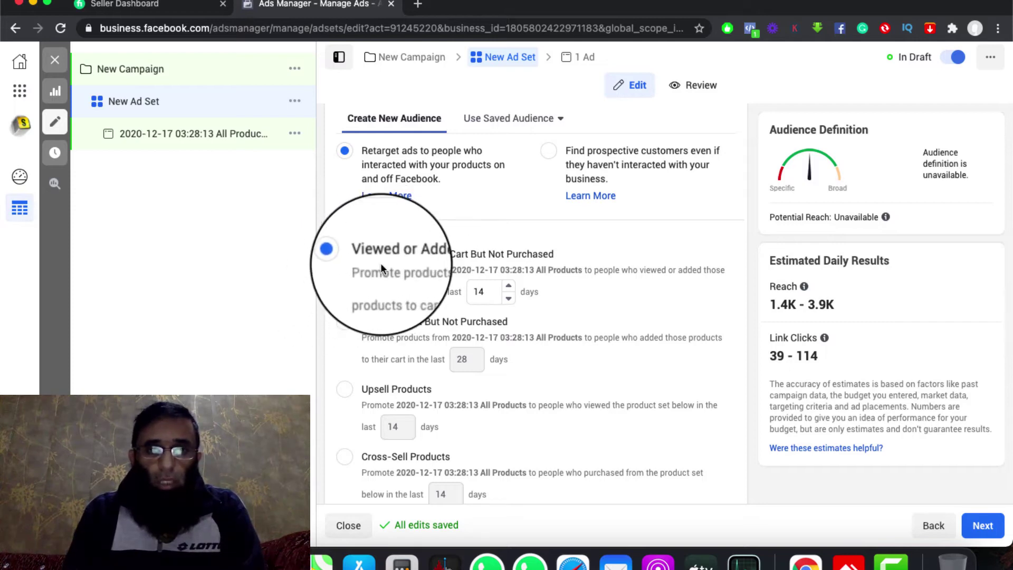
scroll(371, 448, "down", 3)
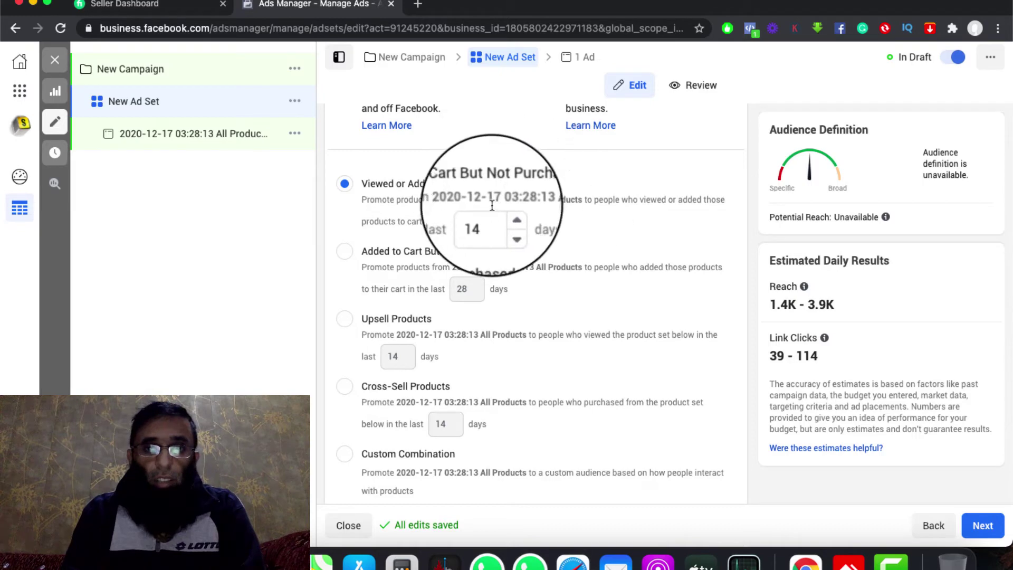
Step: Set the retargeting window for people who viewed or added to cart but did not purchase to 21 days
scroll(416, 193, "up", 15)
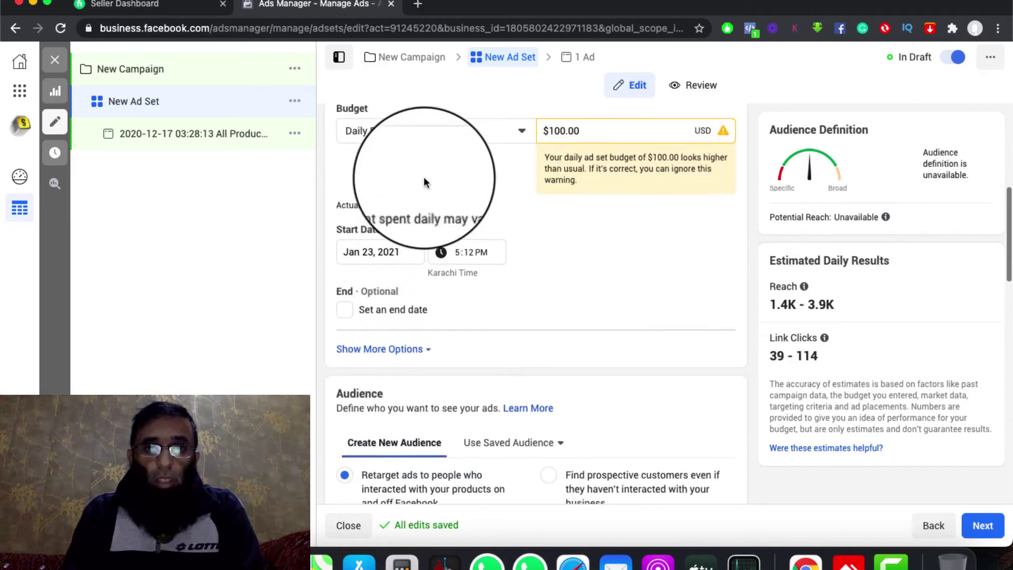
scroll(423, 179, "up", 2)
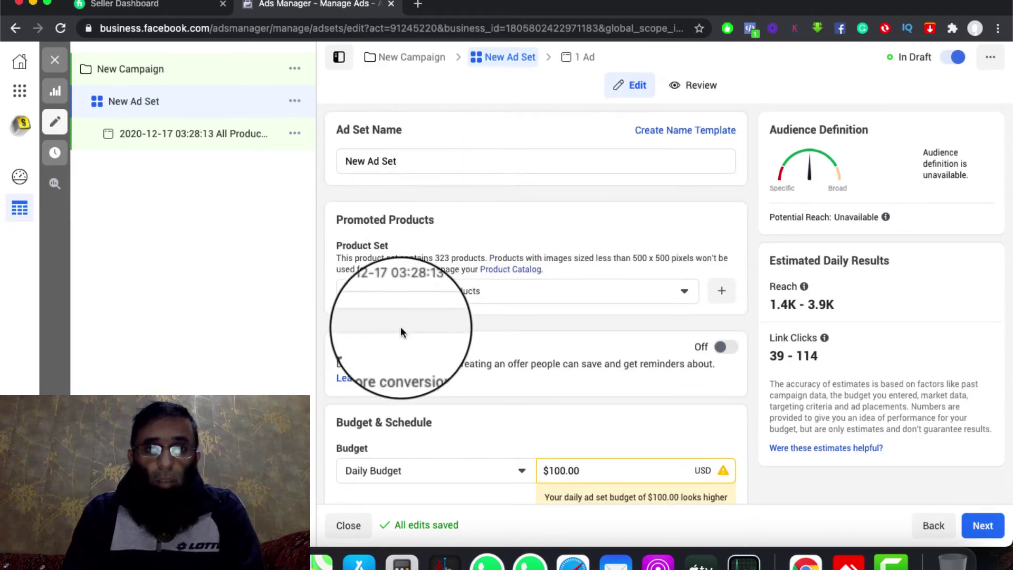
scroll(445, 294, "down", 3)
scroll(403, 400, "down", 10)
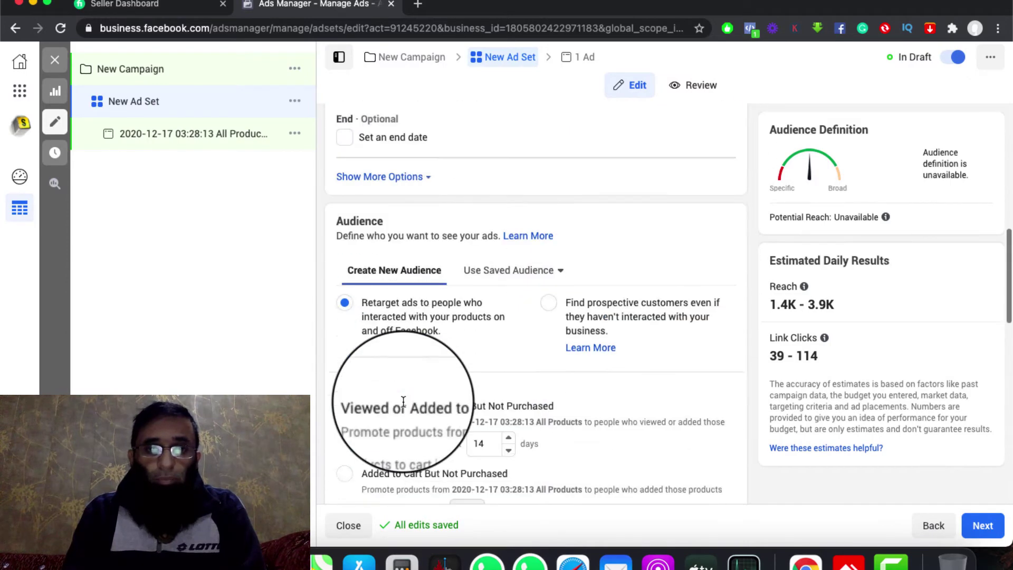
scroll(405, 407, "down", 1)
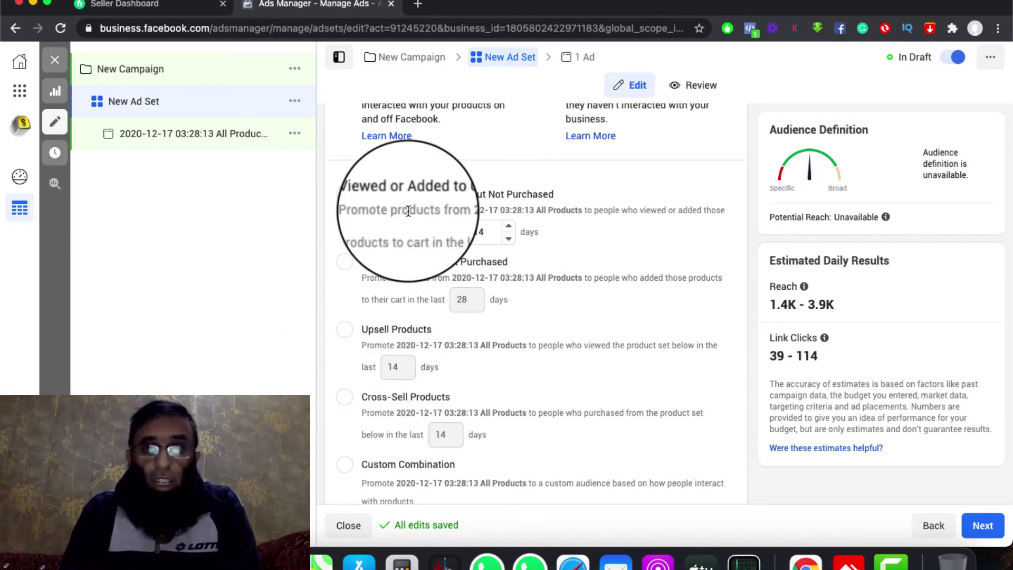
left_click(509, 228)
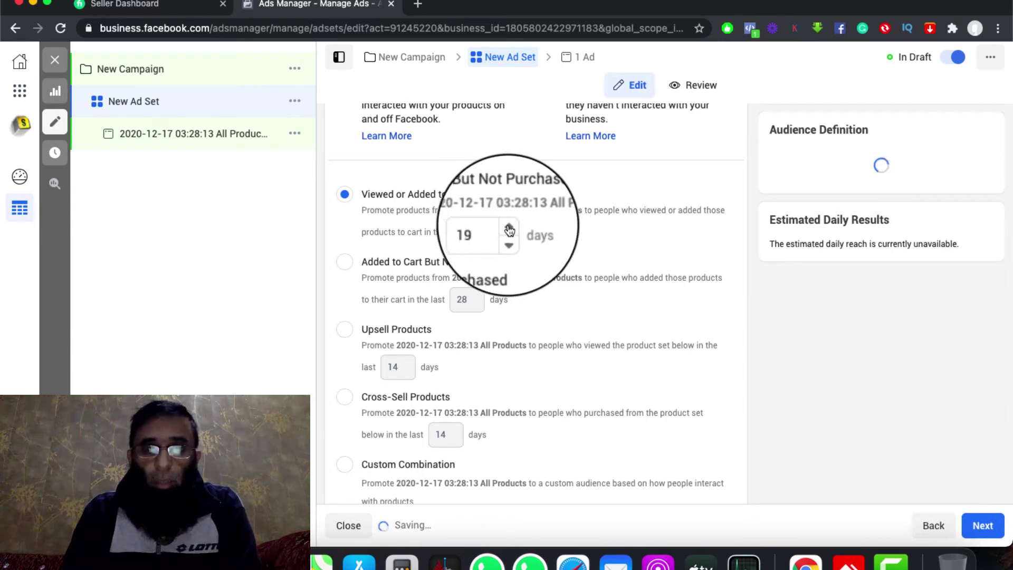
left_click(509, 229)
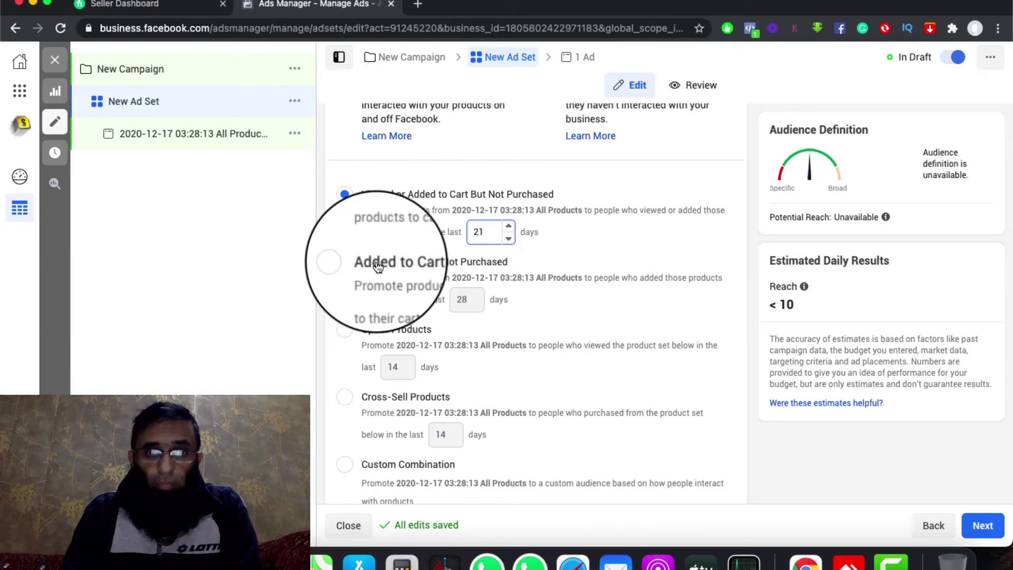
Step: Try Conversion Events as the optimization for ad delivery and switch the optimization back to Link Clicks
scroll(447, 327, "down", 3)
scroll(446, 326, "down", 10)
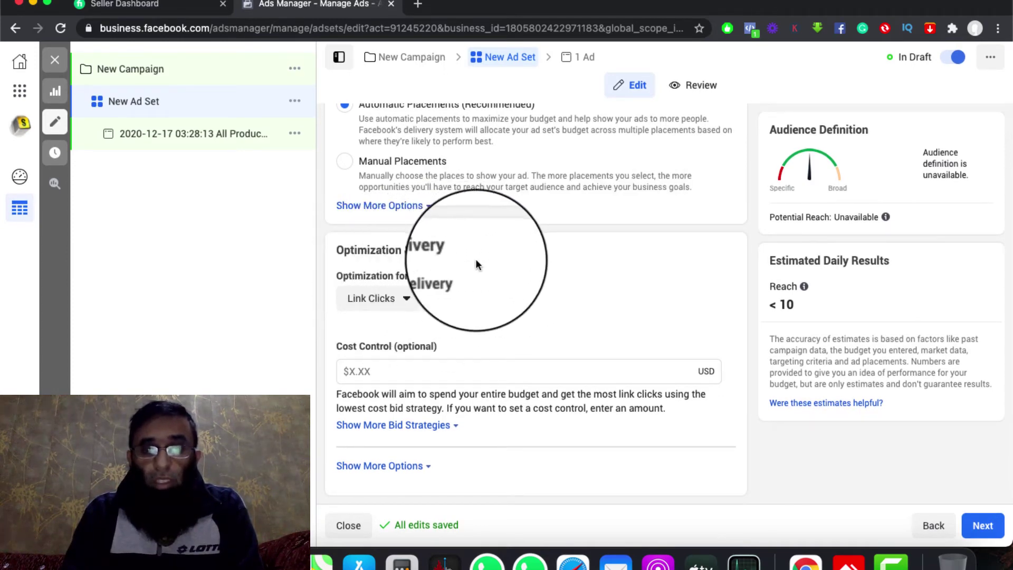
left_click(403, 305)
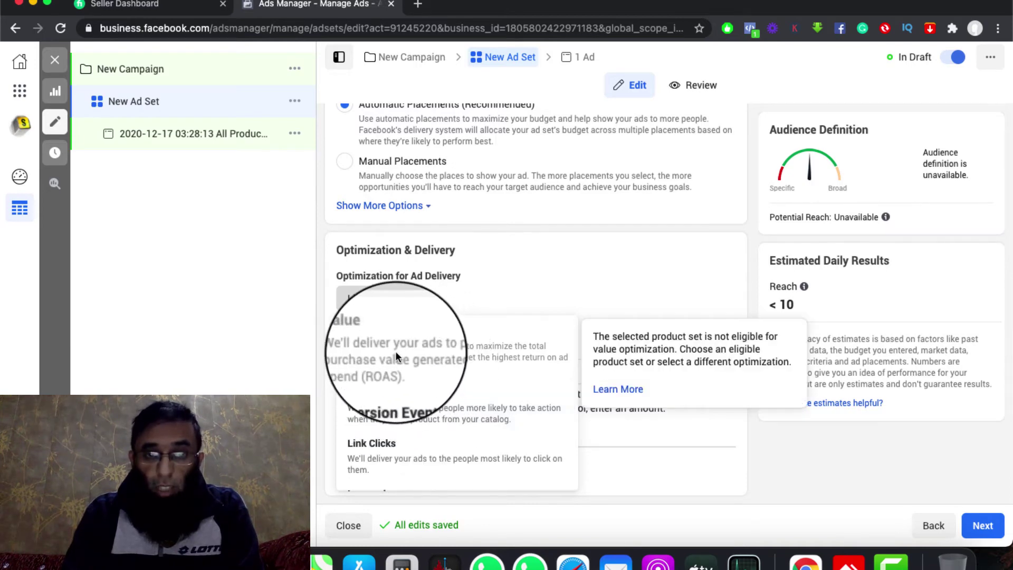
mouse_move(407, 354)
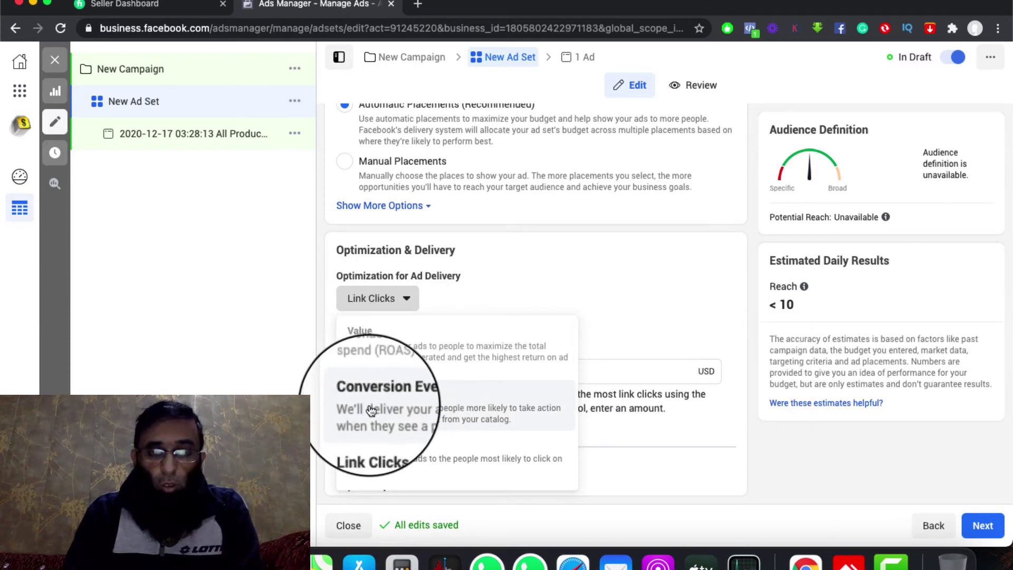
left_click(414, 402)
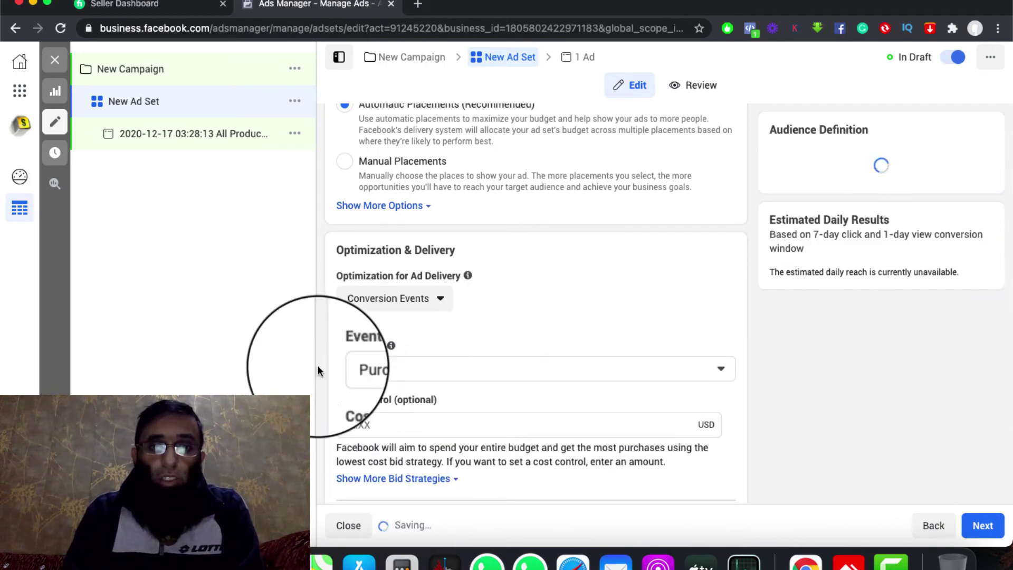
scroll(483, 368, "down", 2)
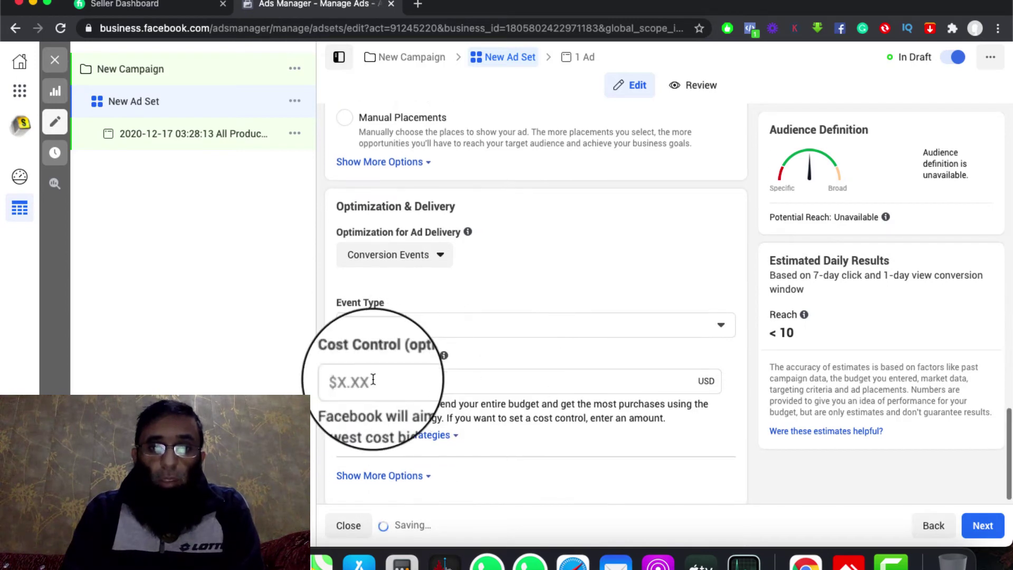
scroll(431, 384, "down", 1)
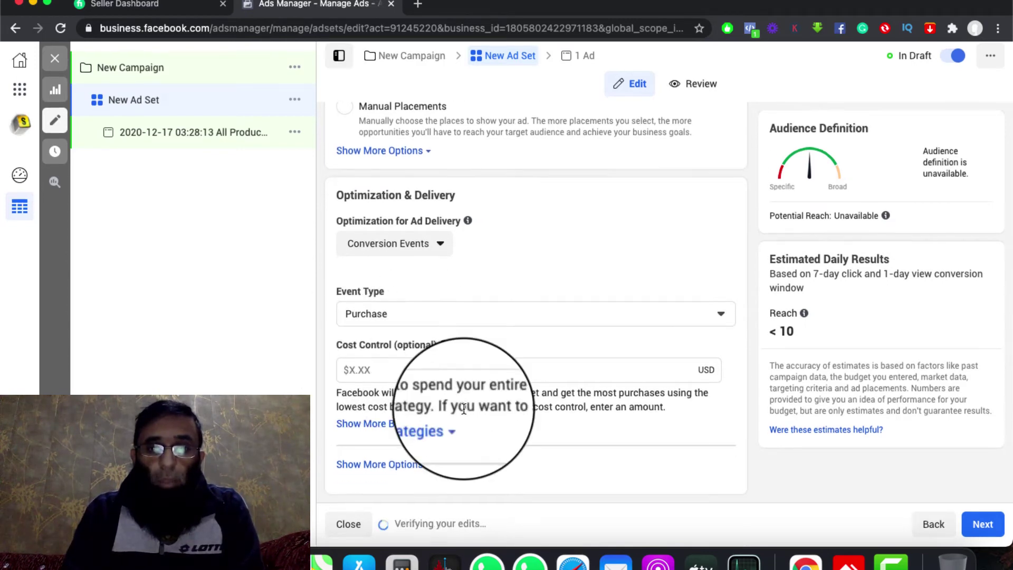
left_click(430, 248)
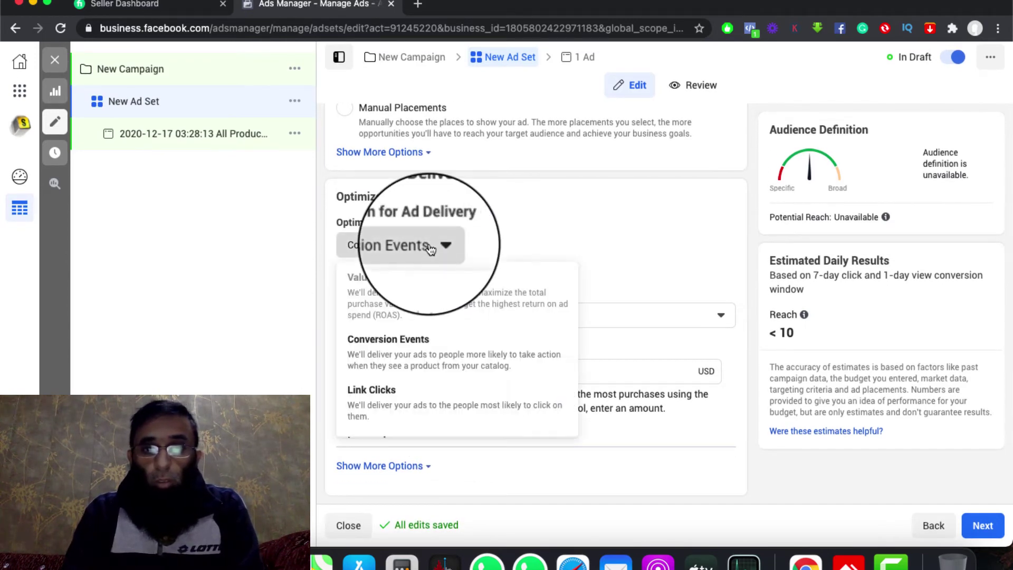
left_click(359, 391)
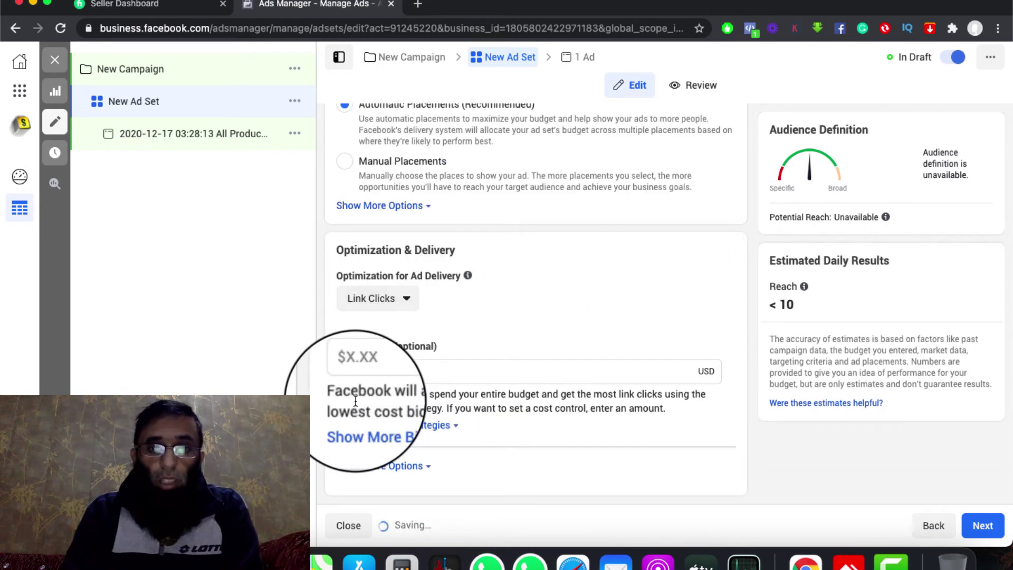
Step: Switch the retargeting audience to Upsell Products, using people who viewed products from the Bags & Clutches set
scroll(451, 396, "up", 3)
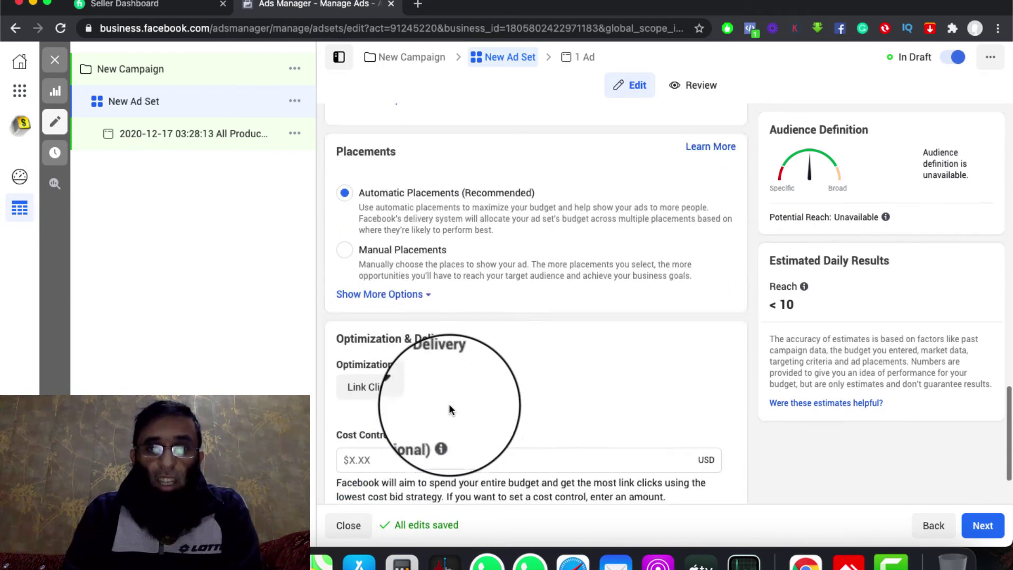
scroll(450, 409, "up", 10)
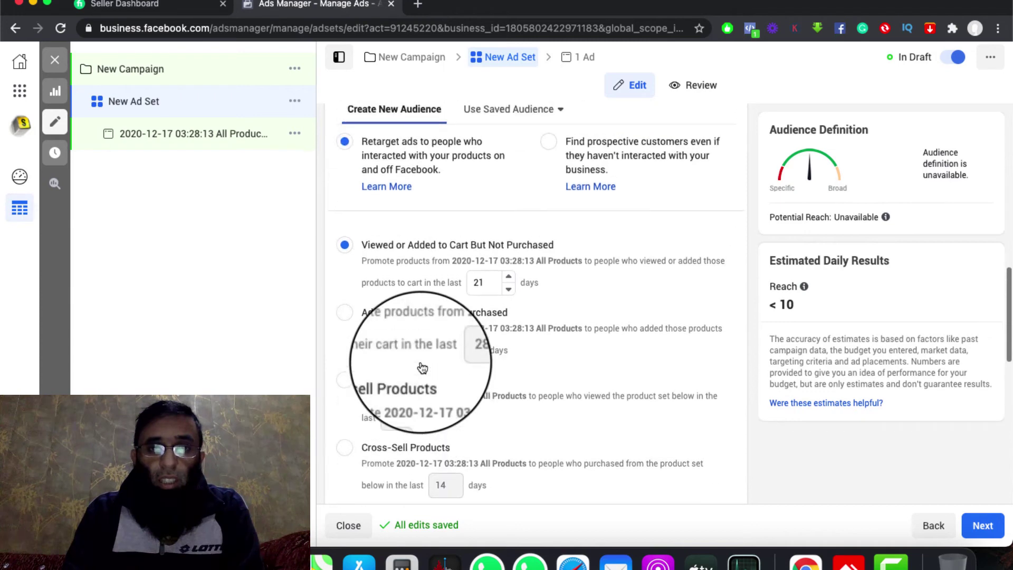
scroll(422, 368, "up", 4)
scroll(422, 367, "down", 5)
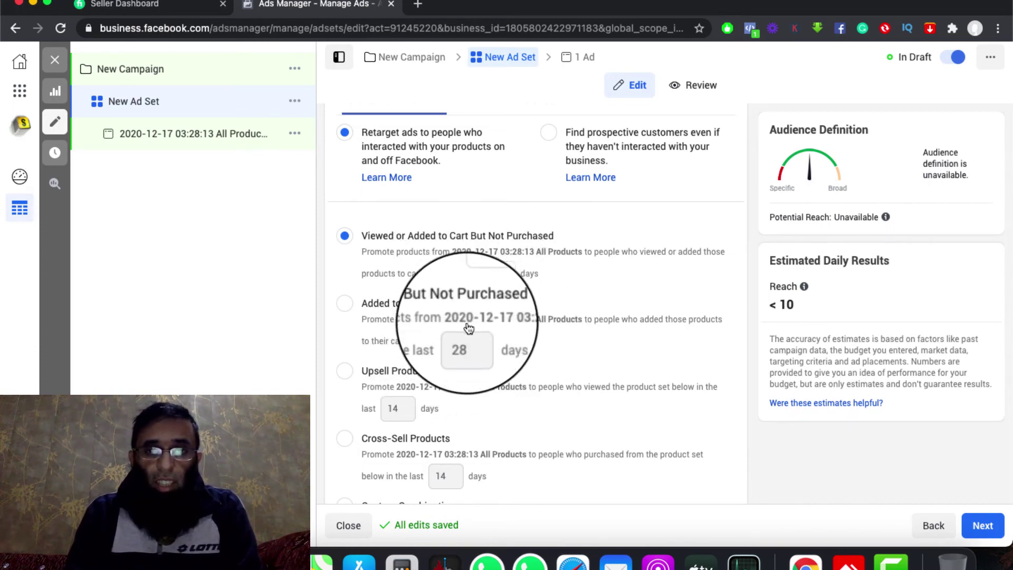
scroll(441, 362, "down", 1)
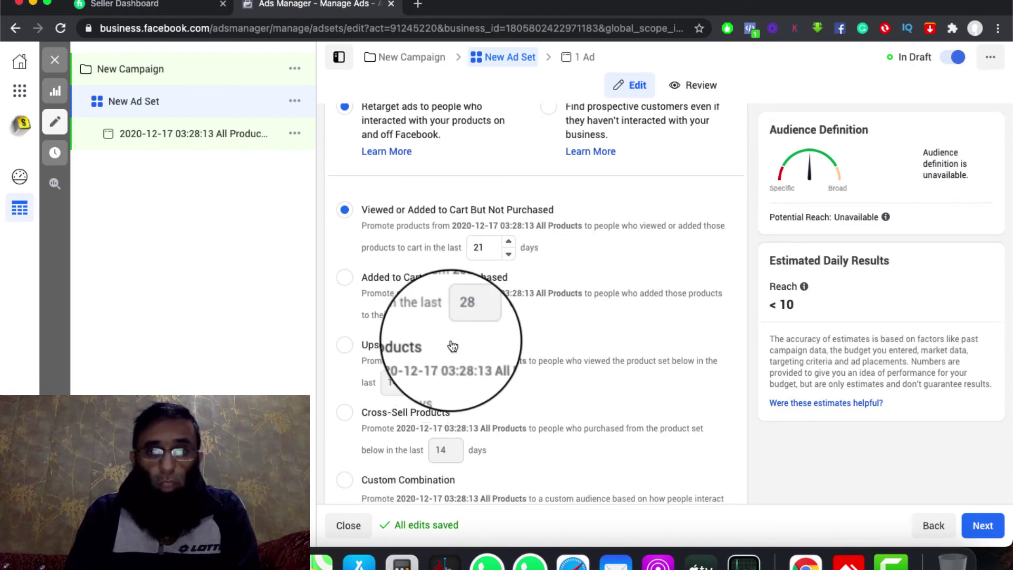
scroll(386, 353, "down", 1)
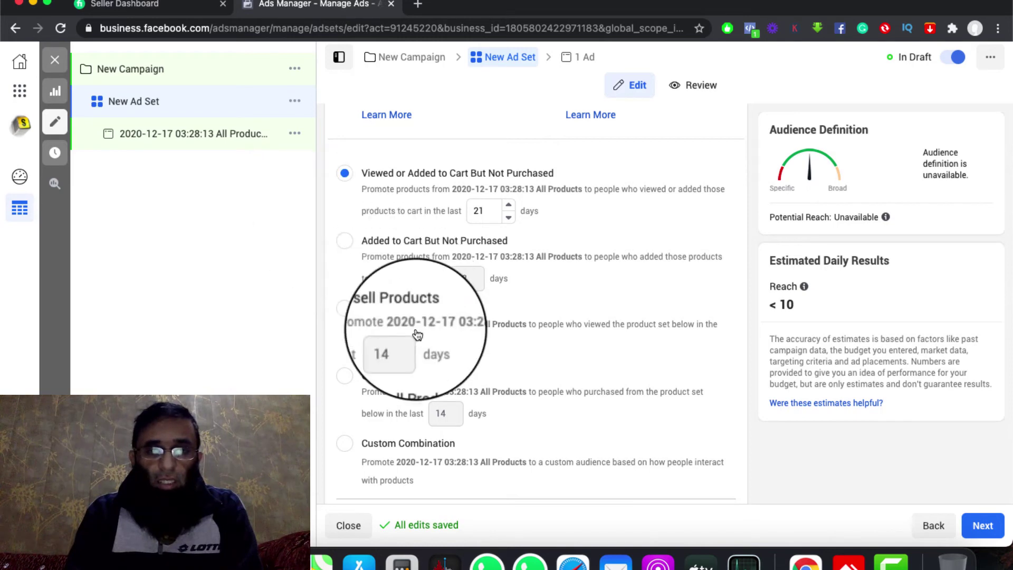
scroll(417, 312, "down", 1)
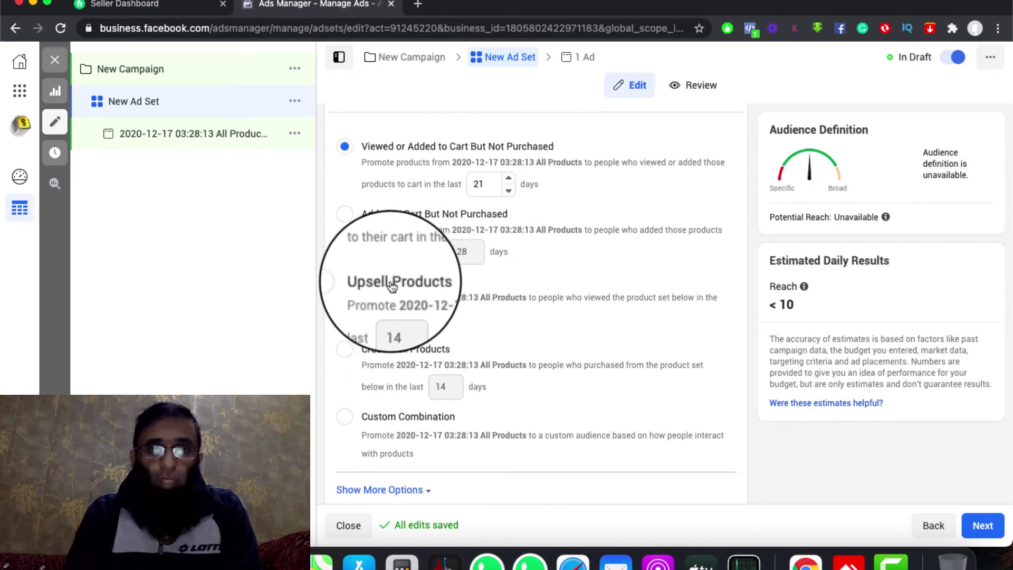
left_click(392, 286)
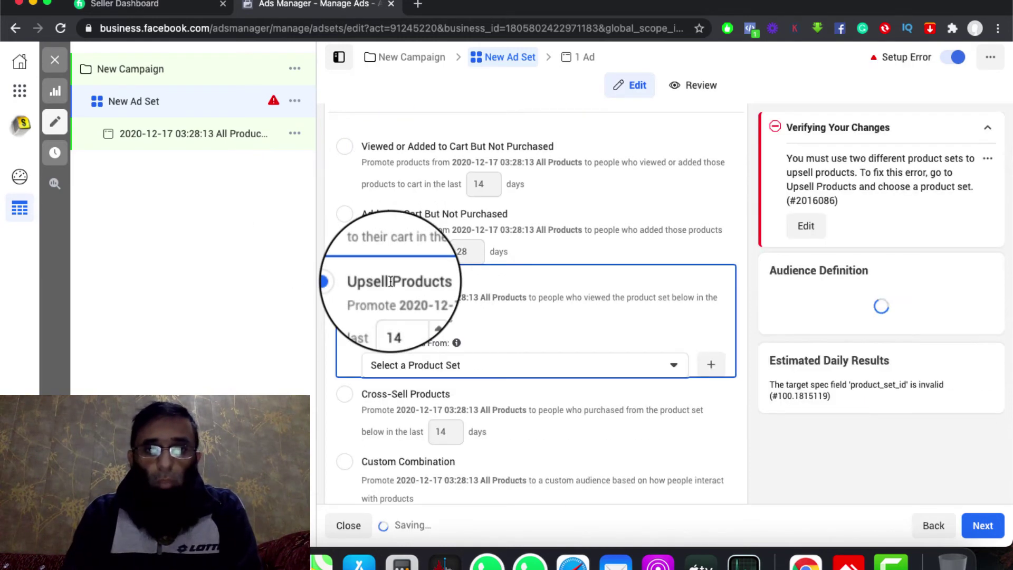
left_click(430, 367)
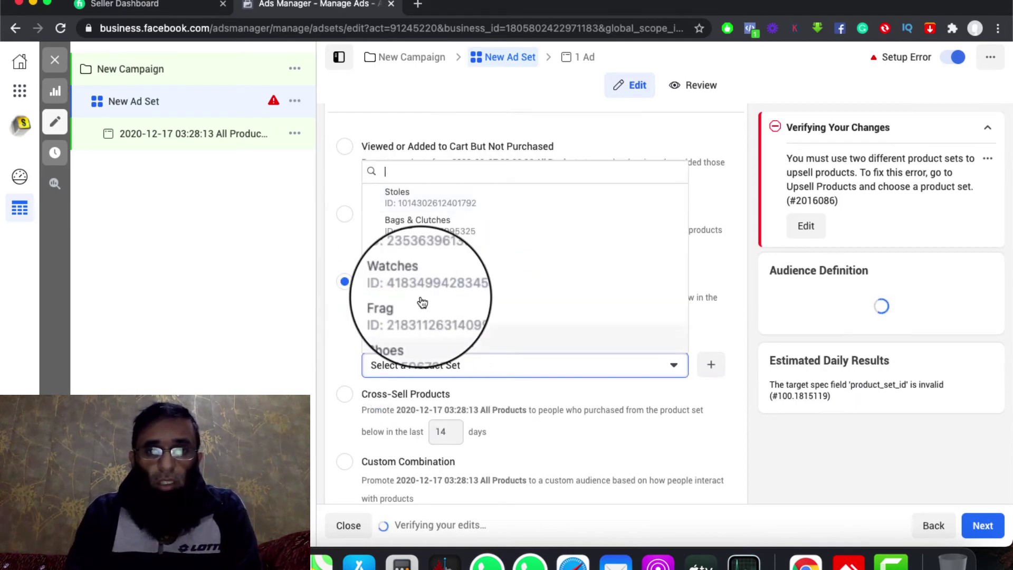
left_click(402, 226)
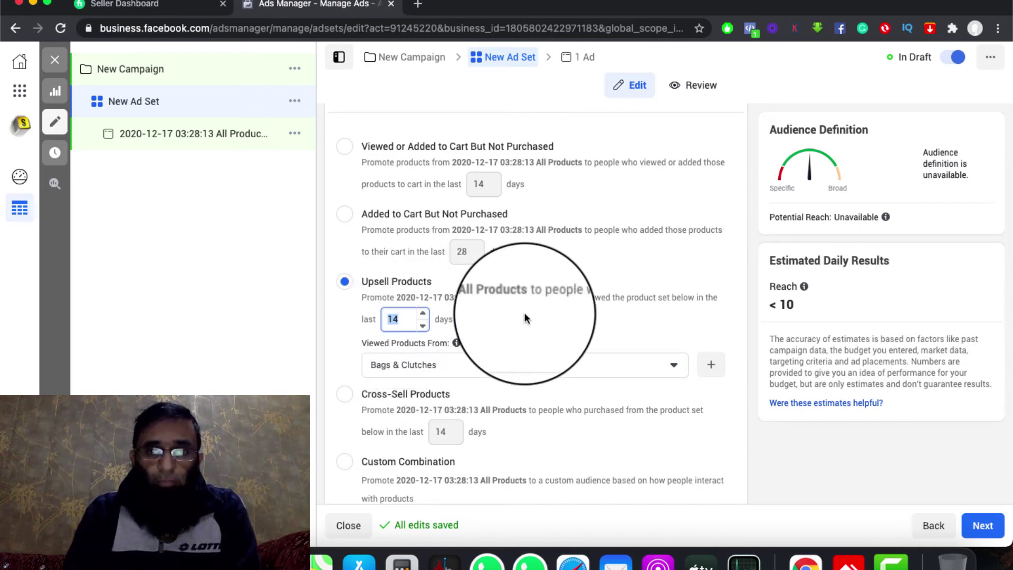
scroll(506, 356, "down", 1)
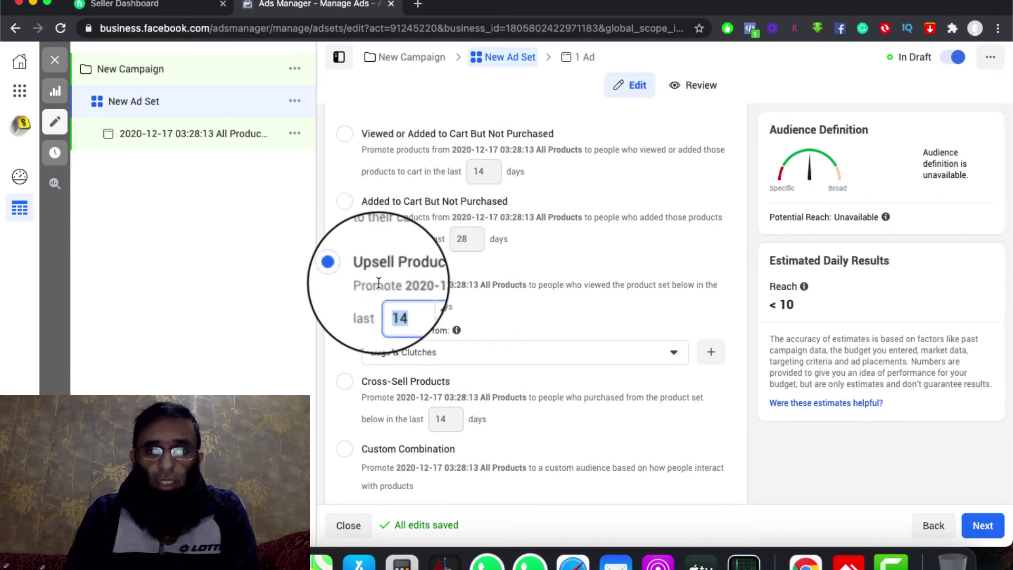
type("28")
Step: Switch the retargeting audience to Cross-Sell Products, using people who purchased from the Watches product set
scroll(449, 370, "down", 5)
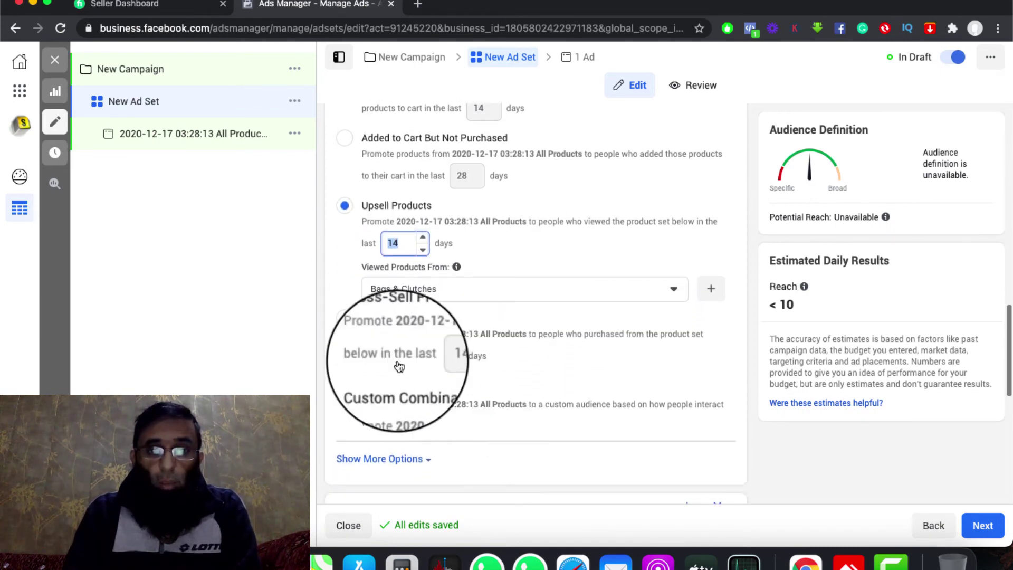
left_click(391, 314)
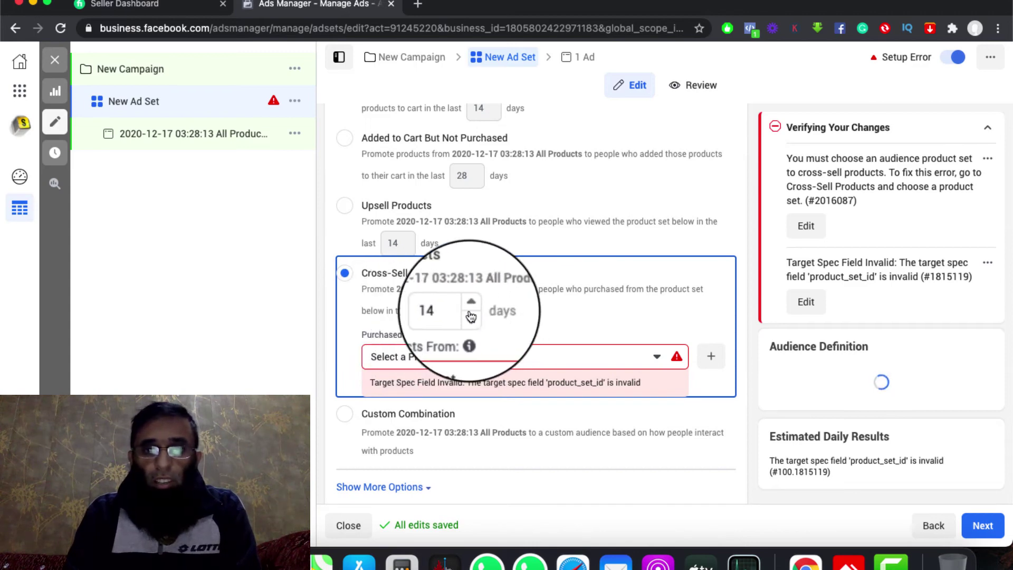
left_click(549, 351)
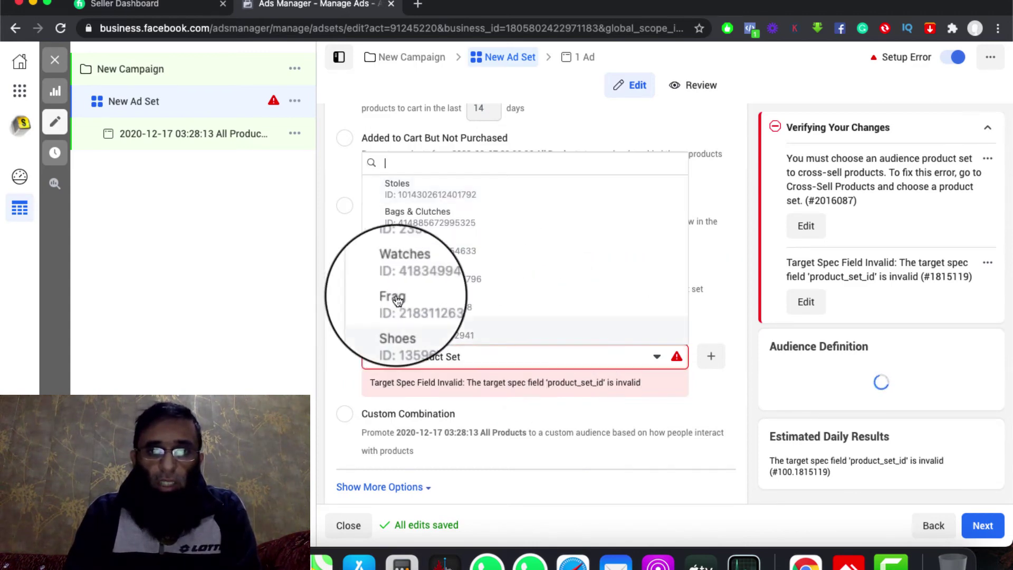
left_click(412, 275)
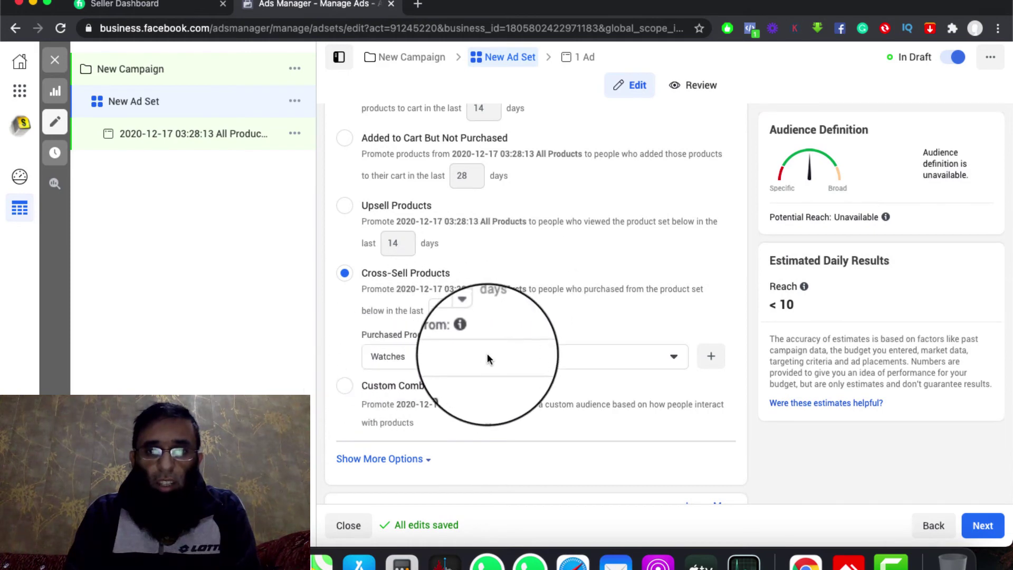
Step: Retarget a Custom Combination audience that interacted with the Glasses product set, with Added to cart as the included interaction
scroll(485, 354, "down", 1)
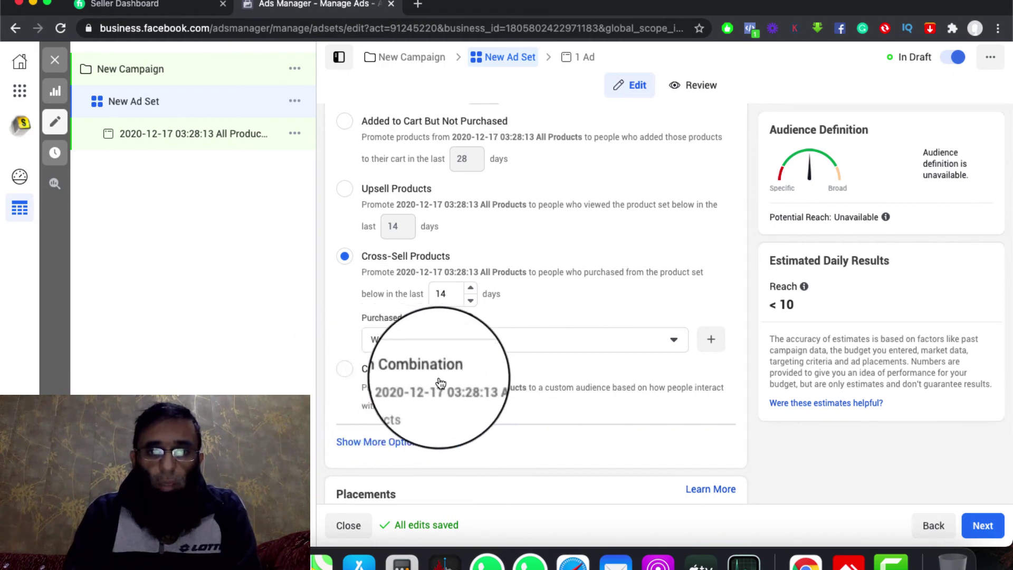
scroll(463, 392, "down", 2)
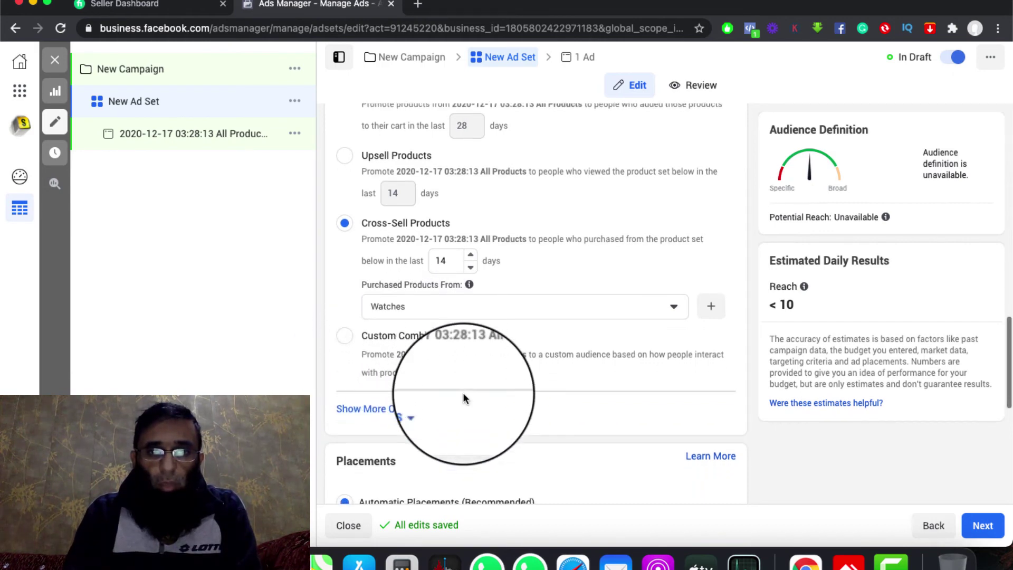
left_click(395, 336)
scroll(445, 346, "down", 5)
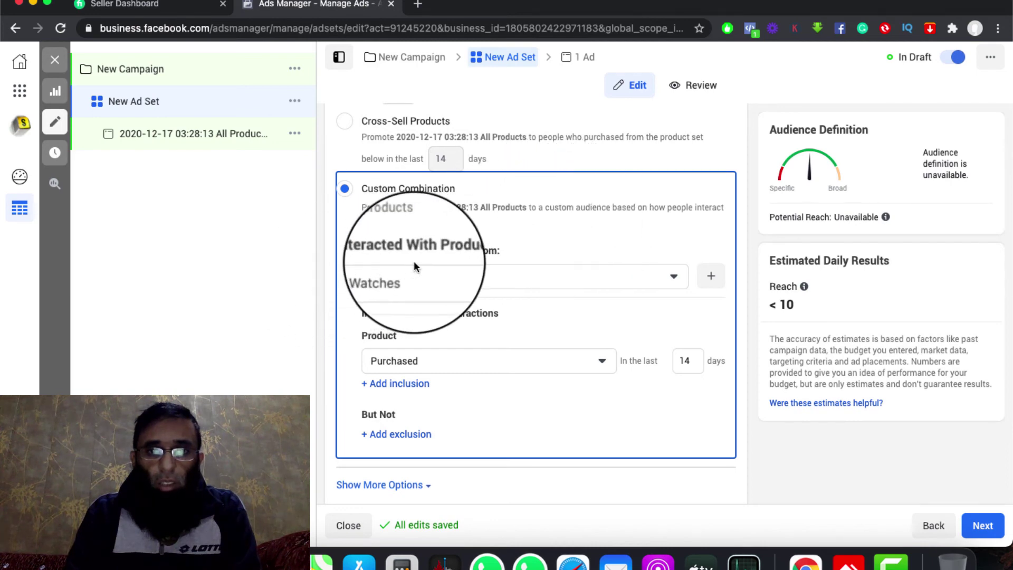
left_click(458, 277)
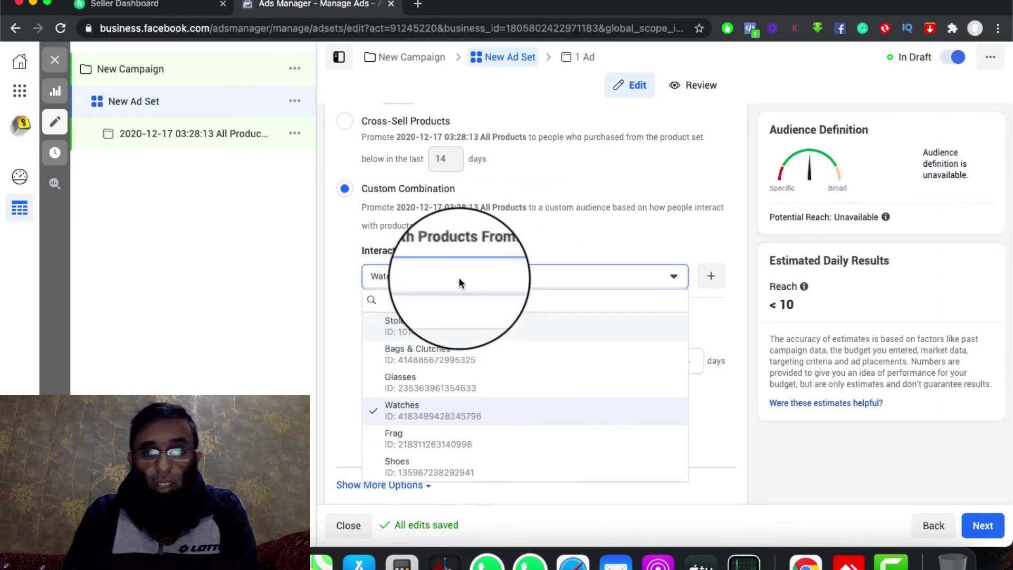
left_click(416, 376)
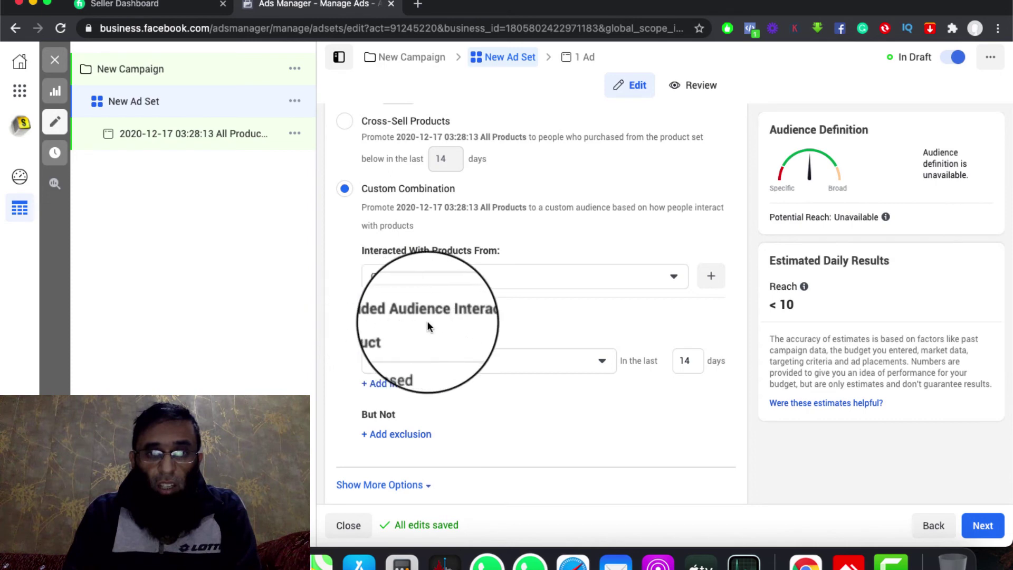
left_click(489, 366)
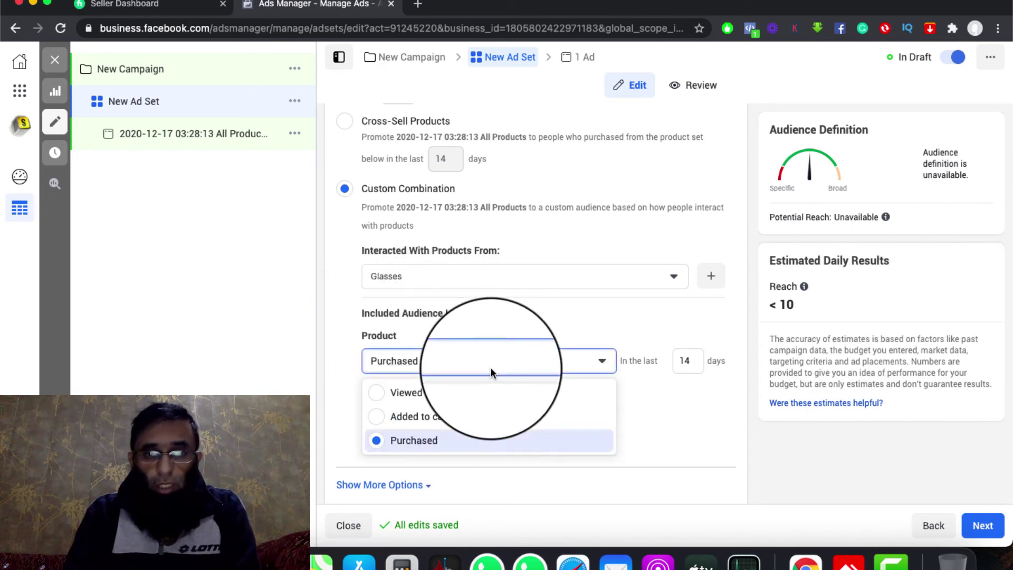
left_click(421, 419)
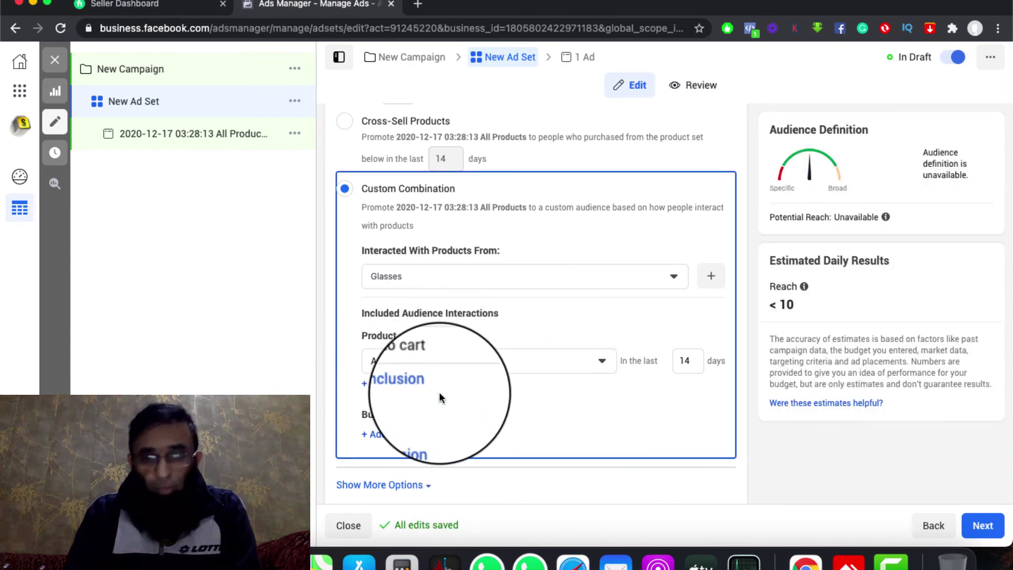
Step: Show the additional audience options for the ad set and review the targeting details and placement choices
scroll(450, 415, "down", 2)
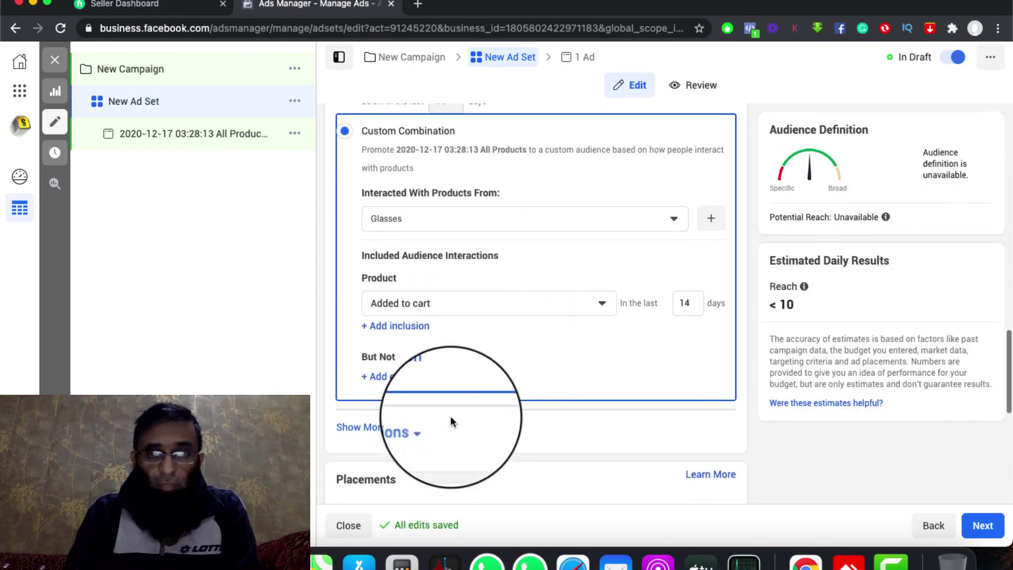
scroll(450, 415, "down", 1)
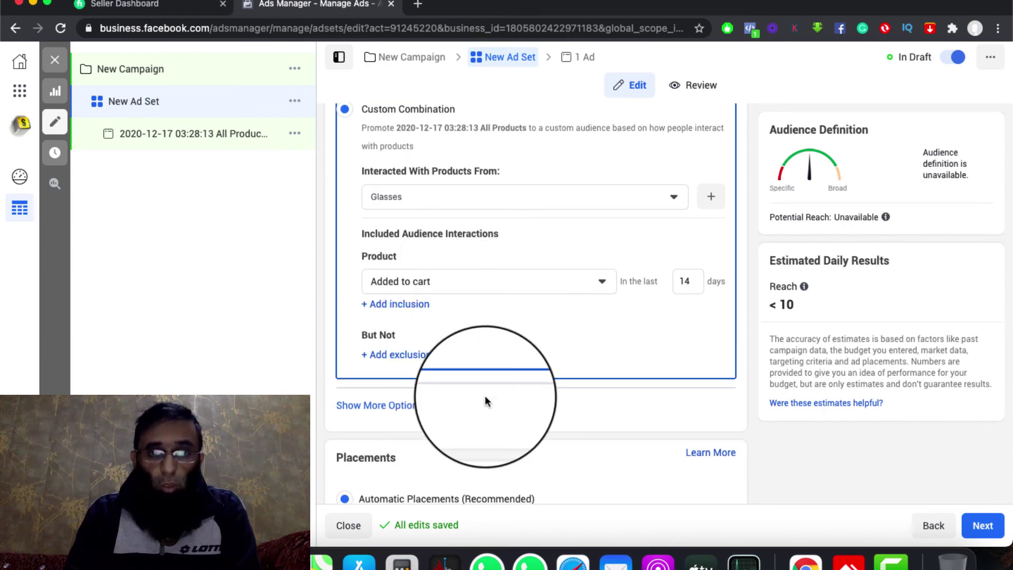
scroll(485, 401, "down", 2)
left_click(398, 361)
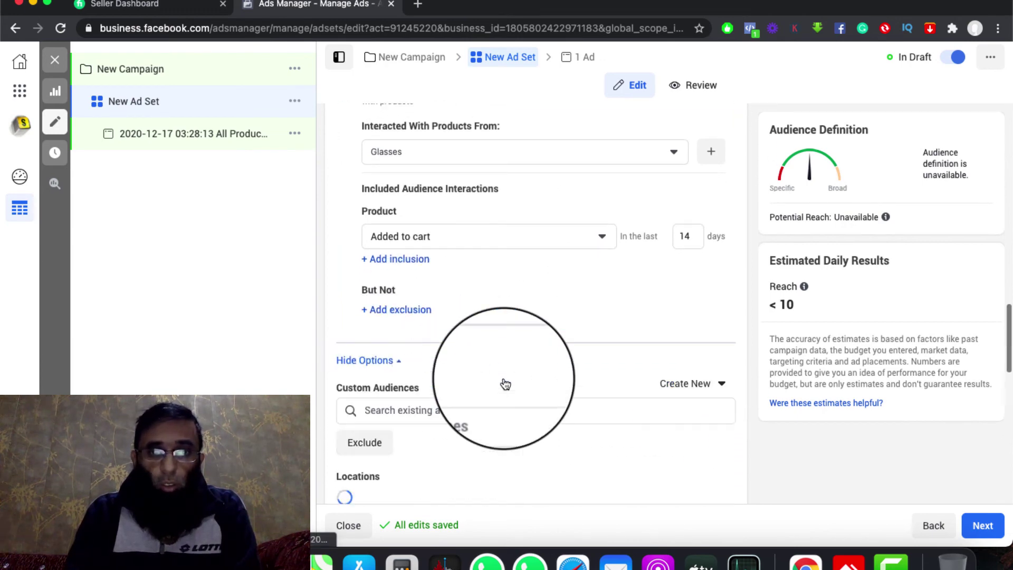
scroll(505, 384, "down", 10)
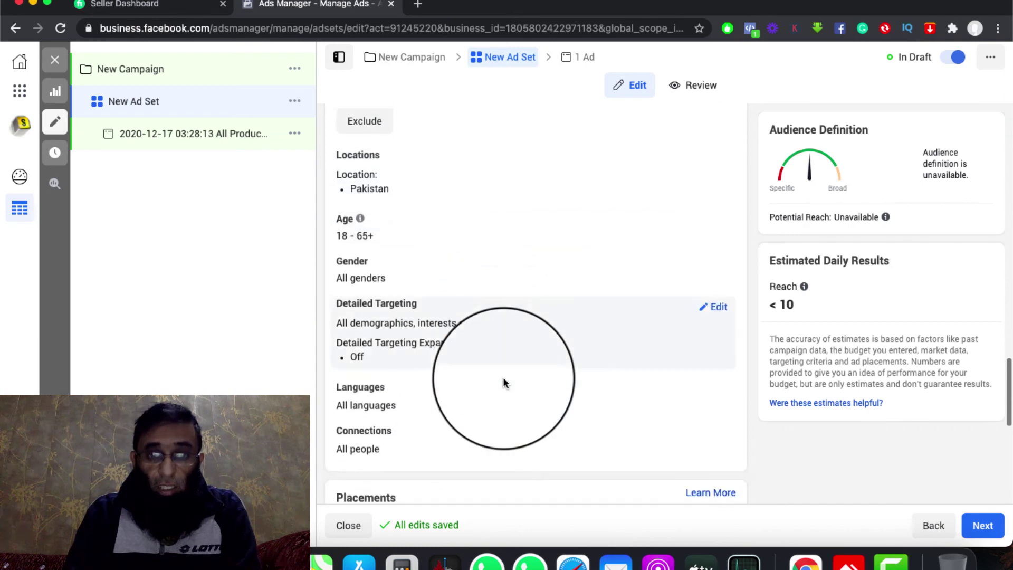
scroll(503, 376, "down", 14)
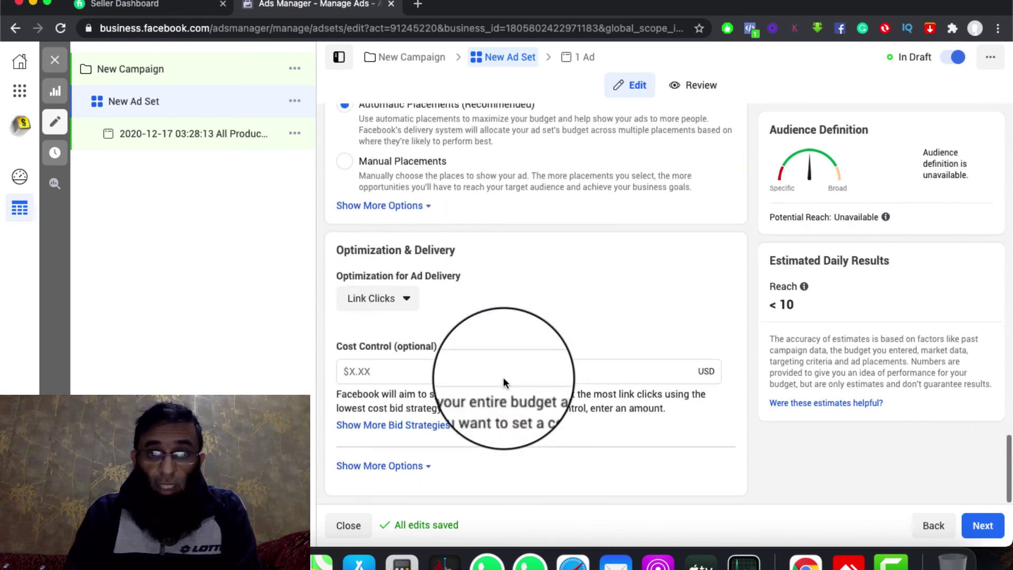
scroll(454, 327, "up", 5)
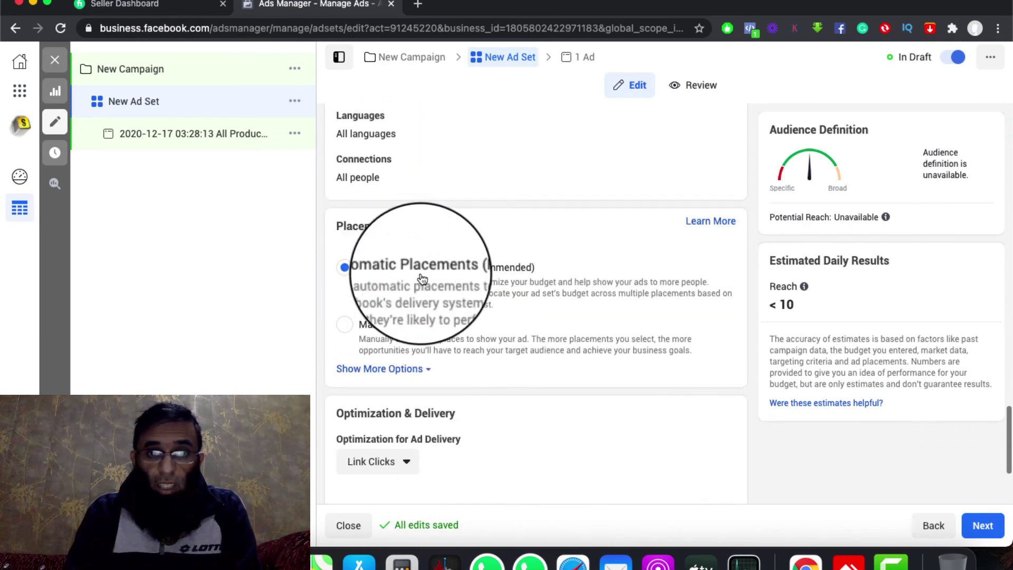
scroll(498, 364, "down", 5)
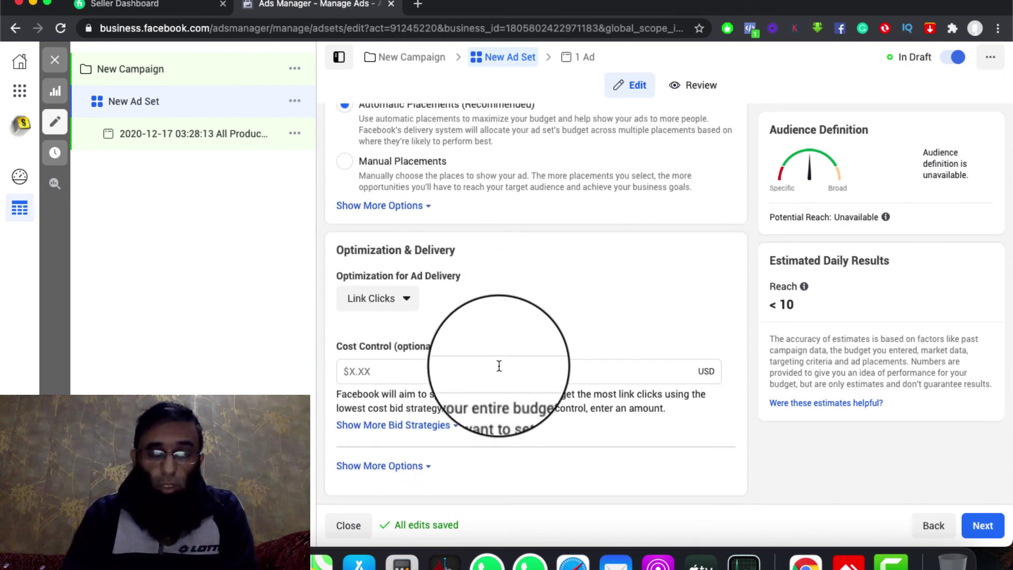
Step: Check the explanation of the optional cost control and the available choices for Optimization for Ad Delivery
mouse_move(465, 346)
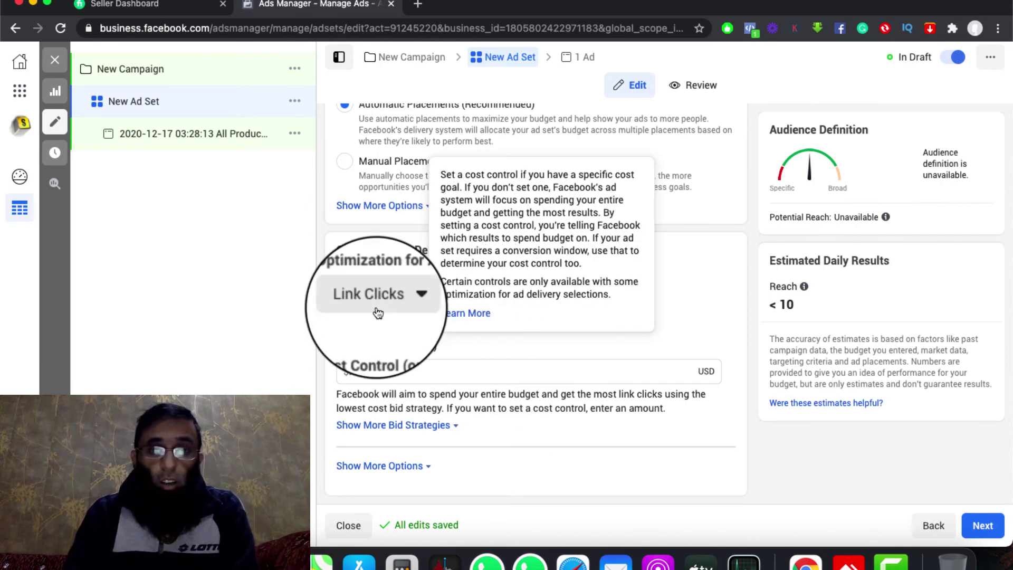
left_click(409, 302)
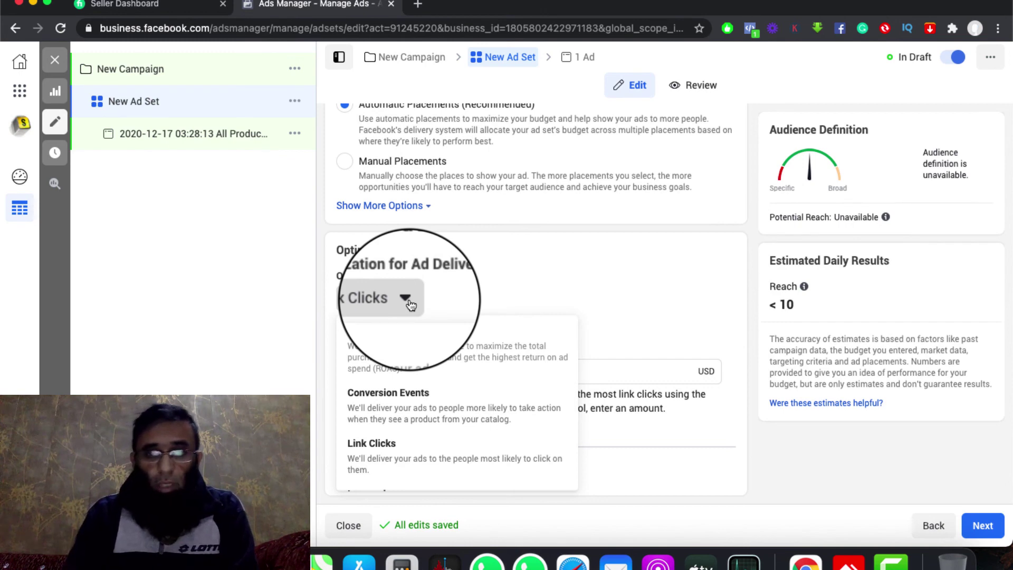
left_click(411, 305)
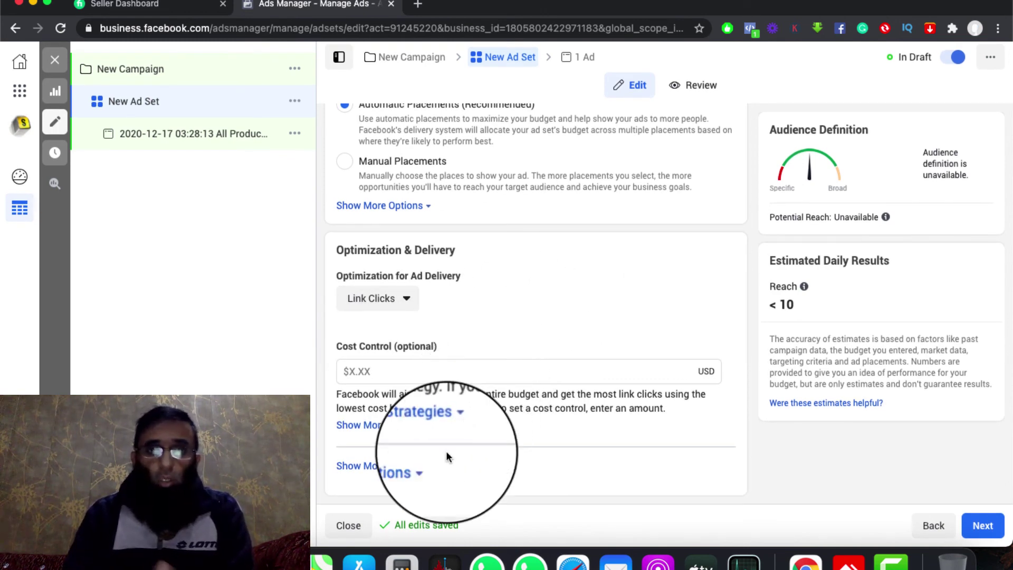
Step: Review the whole ad set setup, from the promoted products, budget and schedule to the audience and placements
scroll(446, 456, "up", 6)
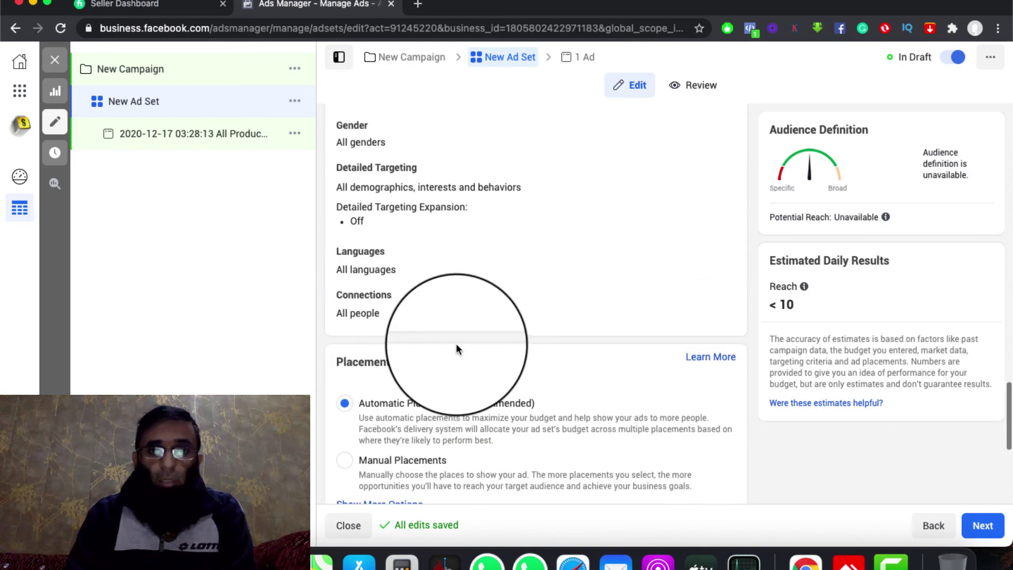
scroll(456, 343, "up", 15)
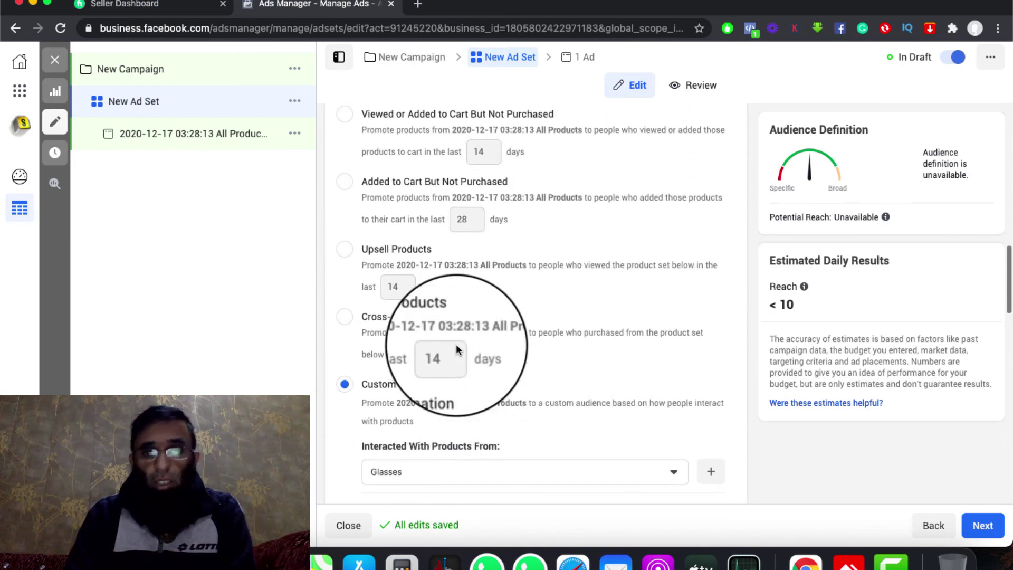
scroll(456, 344, "up", 15)
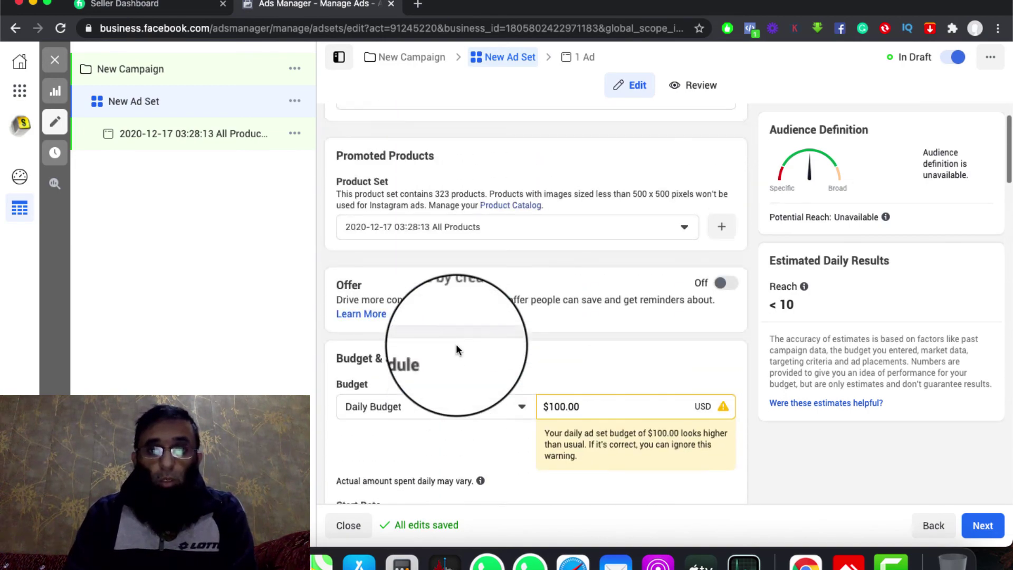
scroll(456, 345, "up", 2)
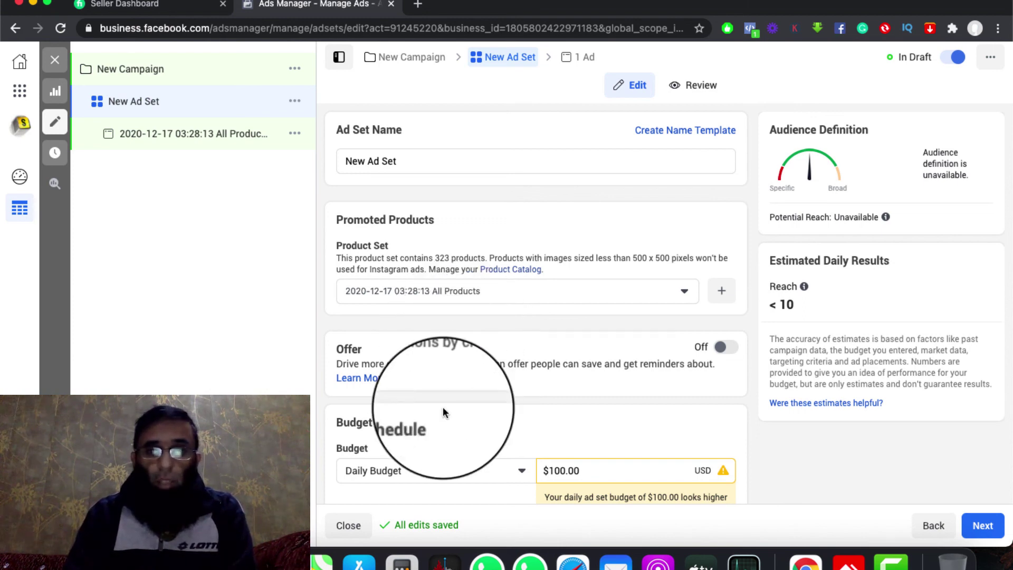
scroll(442, 407, "down", 6)
scroll(442, 407, "down", 10)
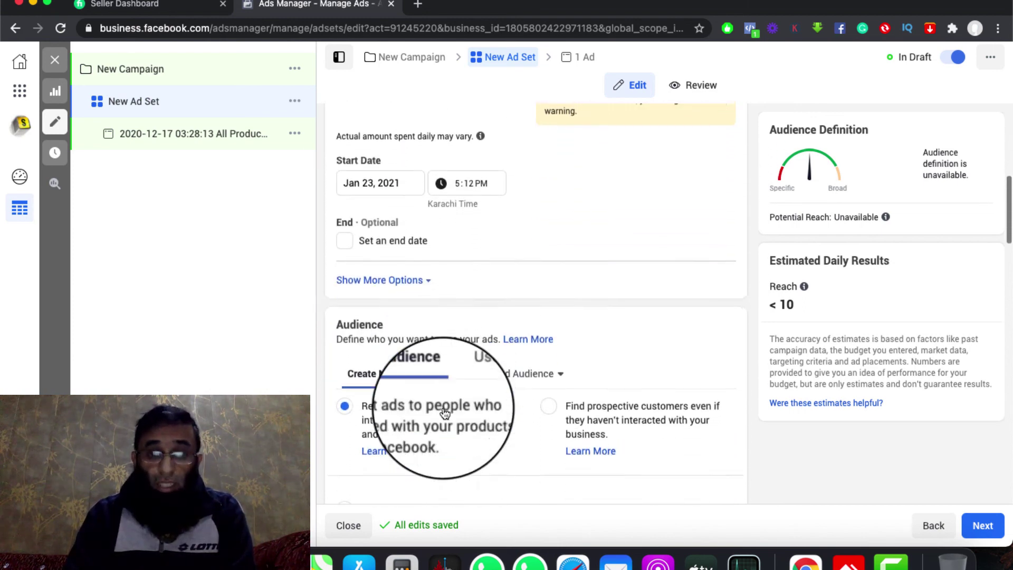
scroll(444, 408, "down", 10)
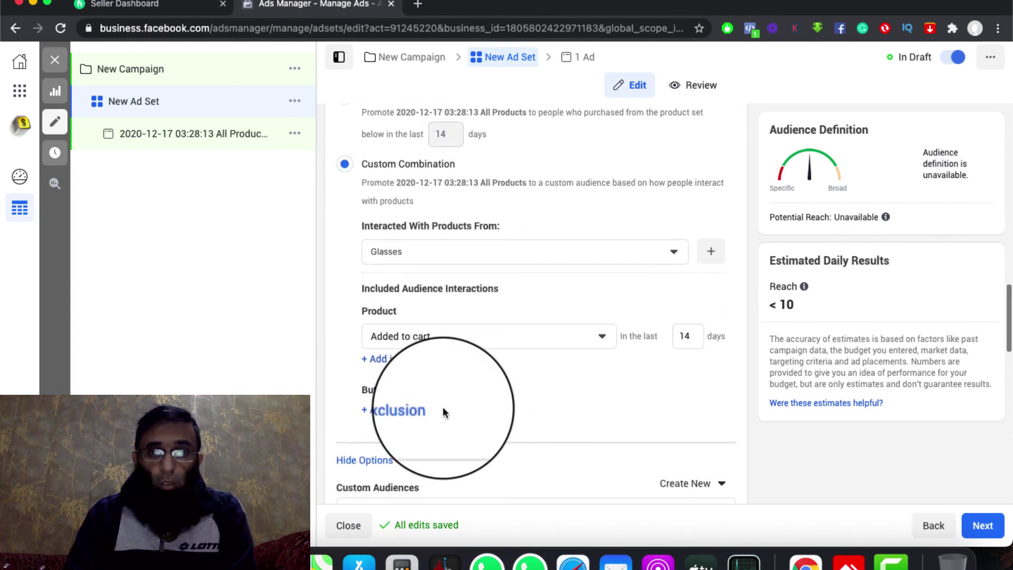
scroll(443, 411, "down", 6)
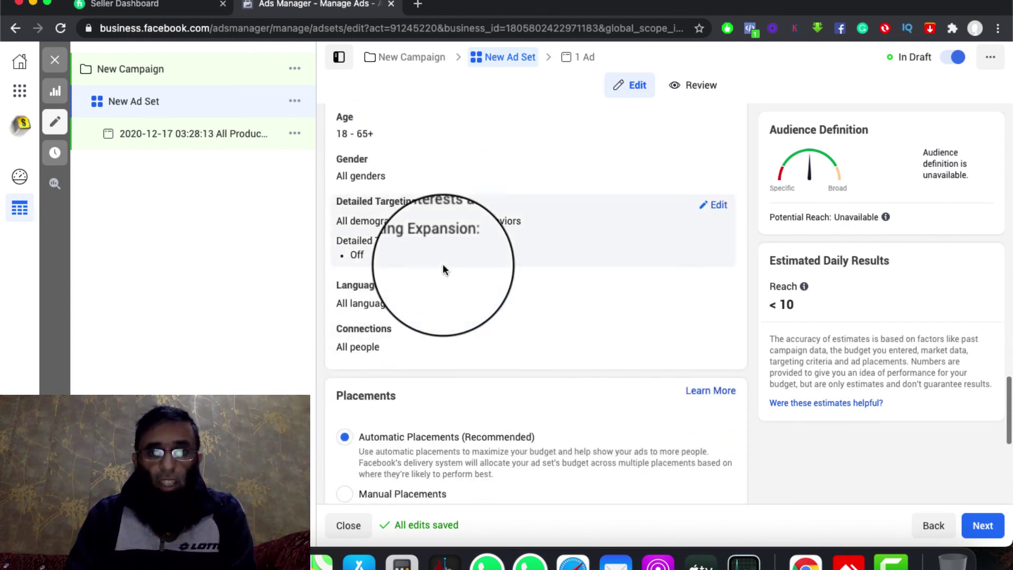
scroll(443, 264, "up", 12)
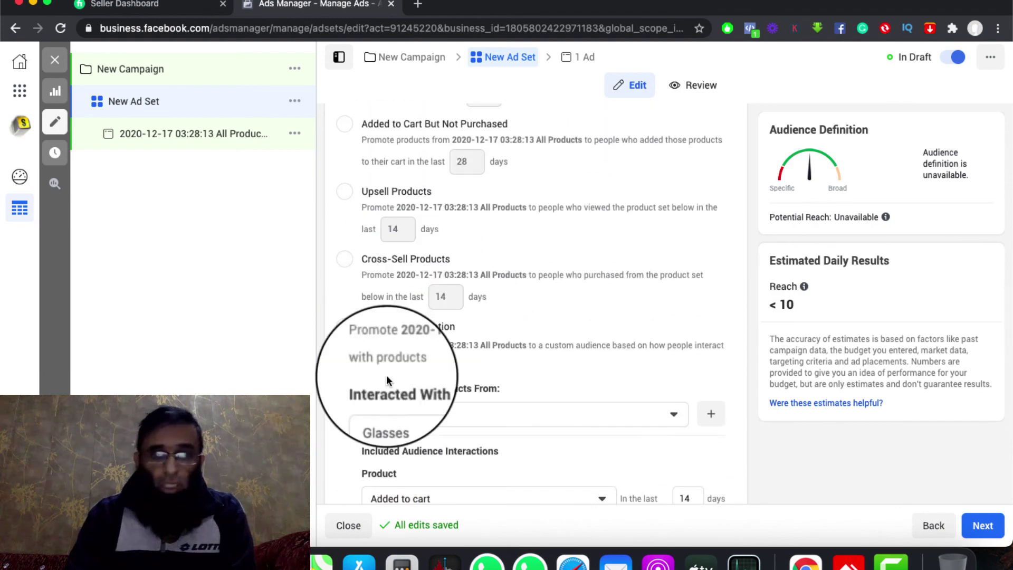
Step: Close the ad set editor without publishing and discard all unpublished drafts in the ad account
left_click(346, 528)
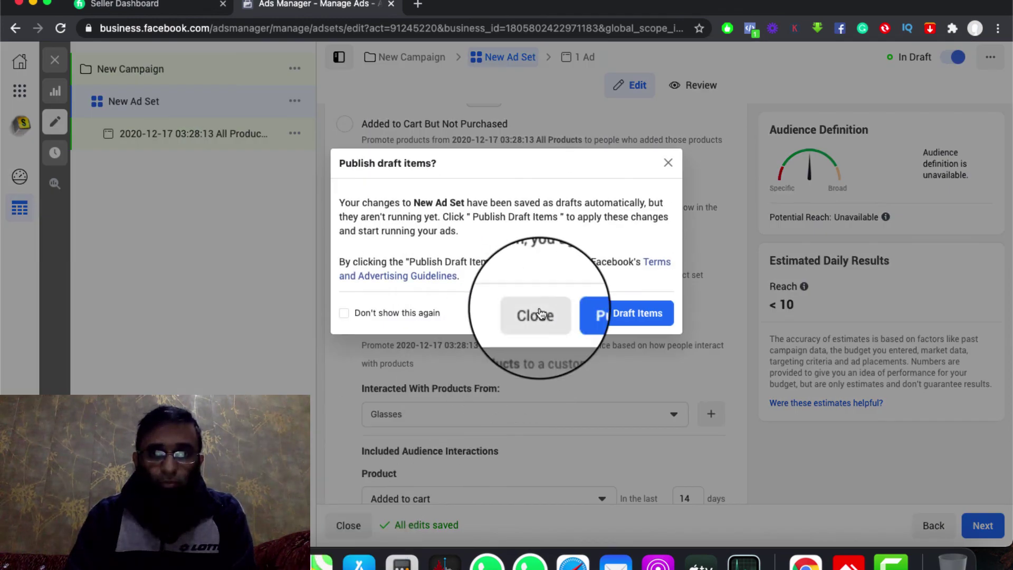
left_click(537, 313)
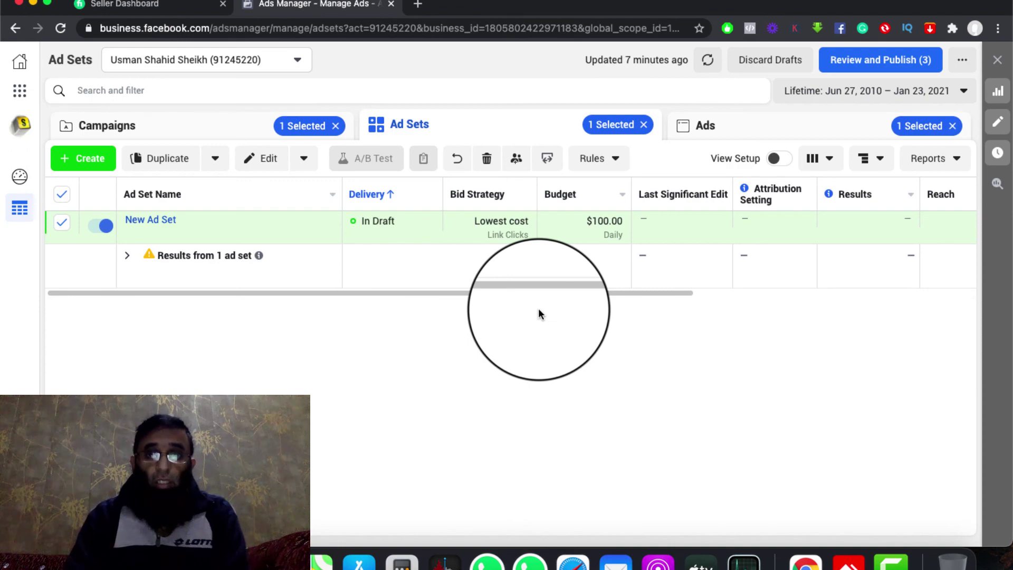
left_click(762, 60)
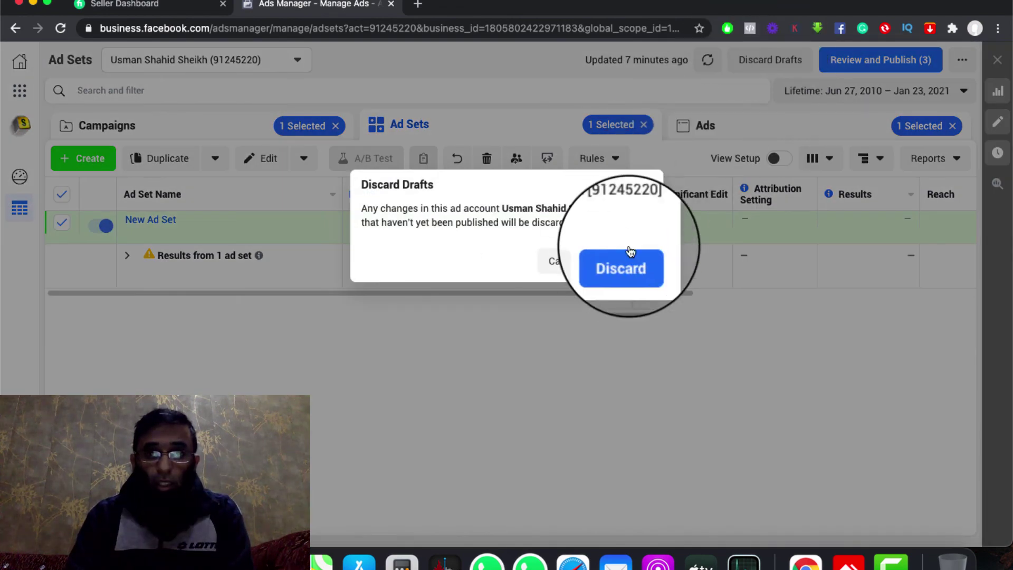
left_click(625, 261)
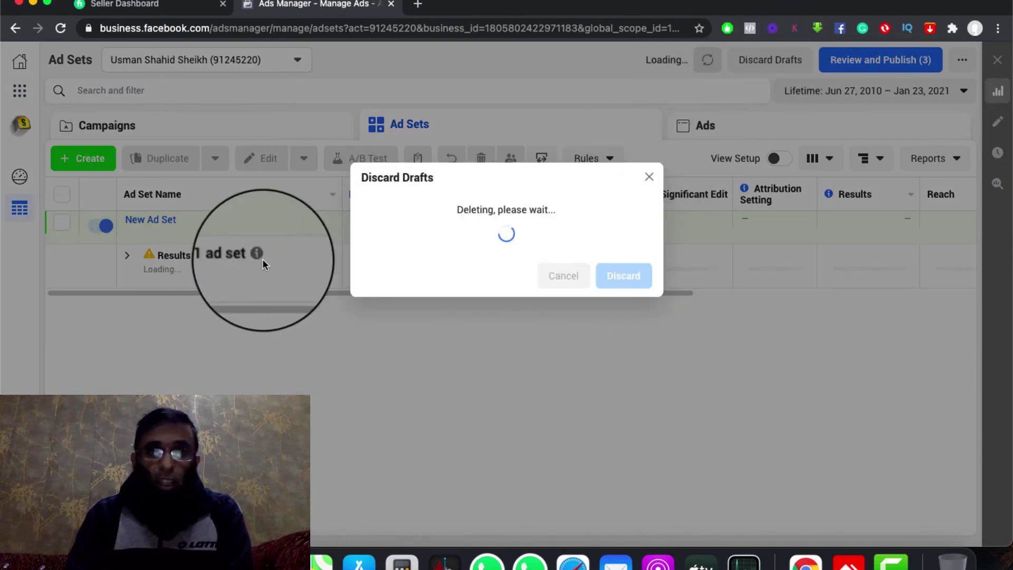